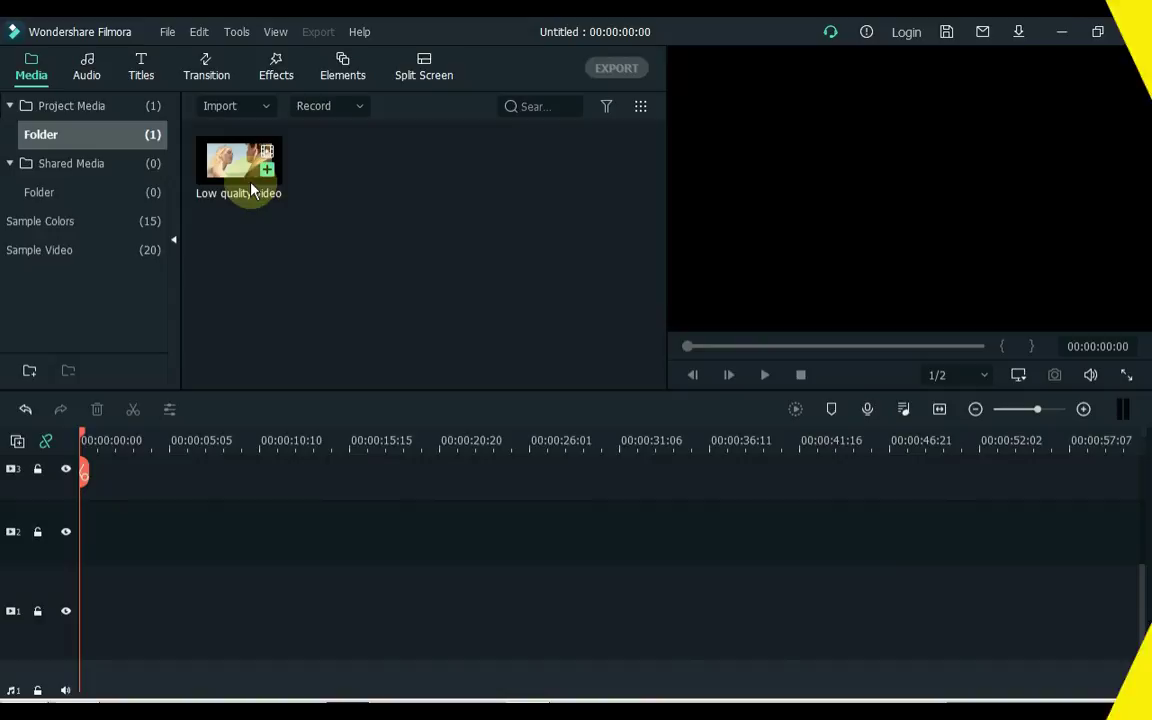
Preview the Low quality video clip, then place it on video track 1 using Match to Media.
{"action": "double_click", "coordinate": [232, 168]}
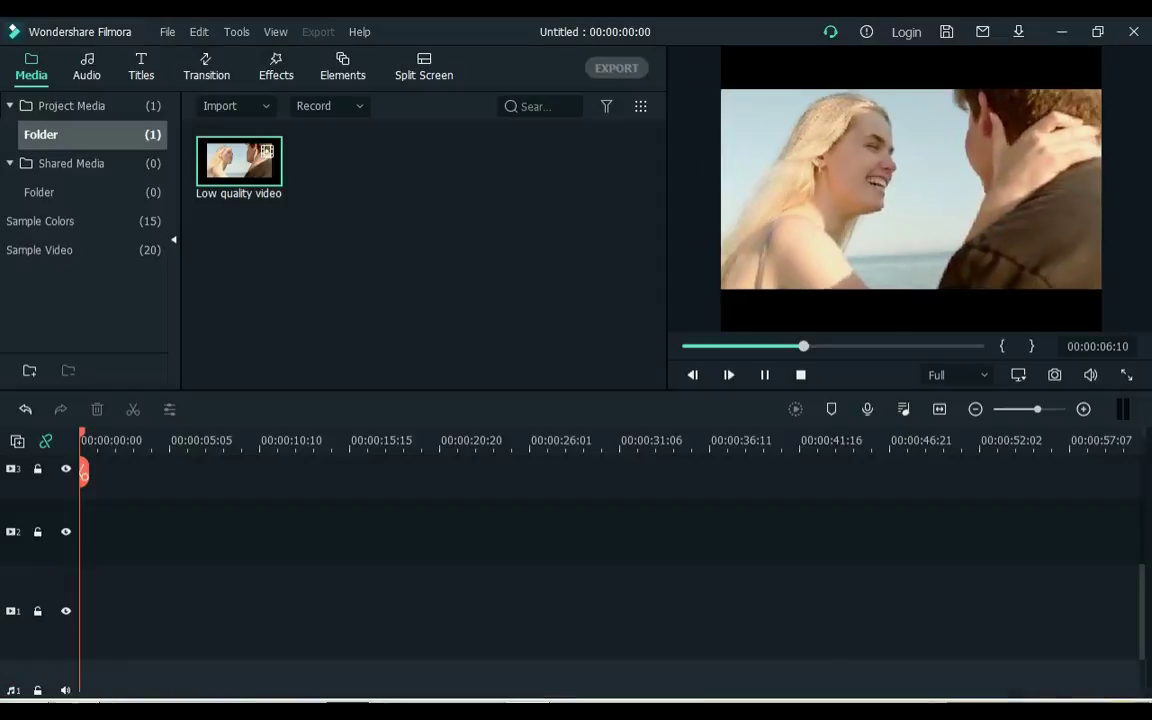
{"action": "key", "text": "space"}
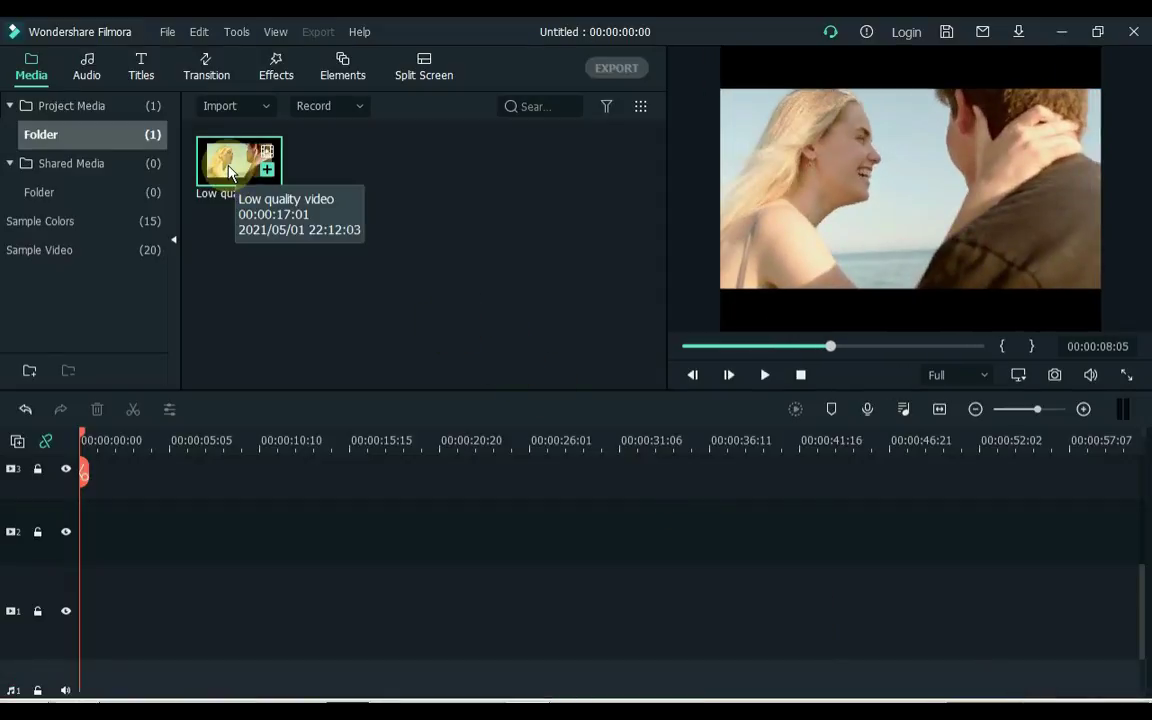
{"action": "left_click_drag", "start_coordinate": [238, 178], "coordinate": [82, 600]}
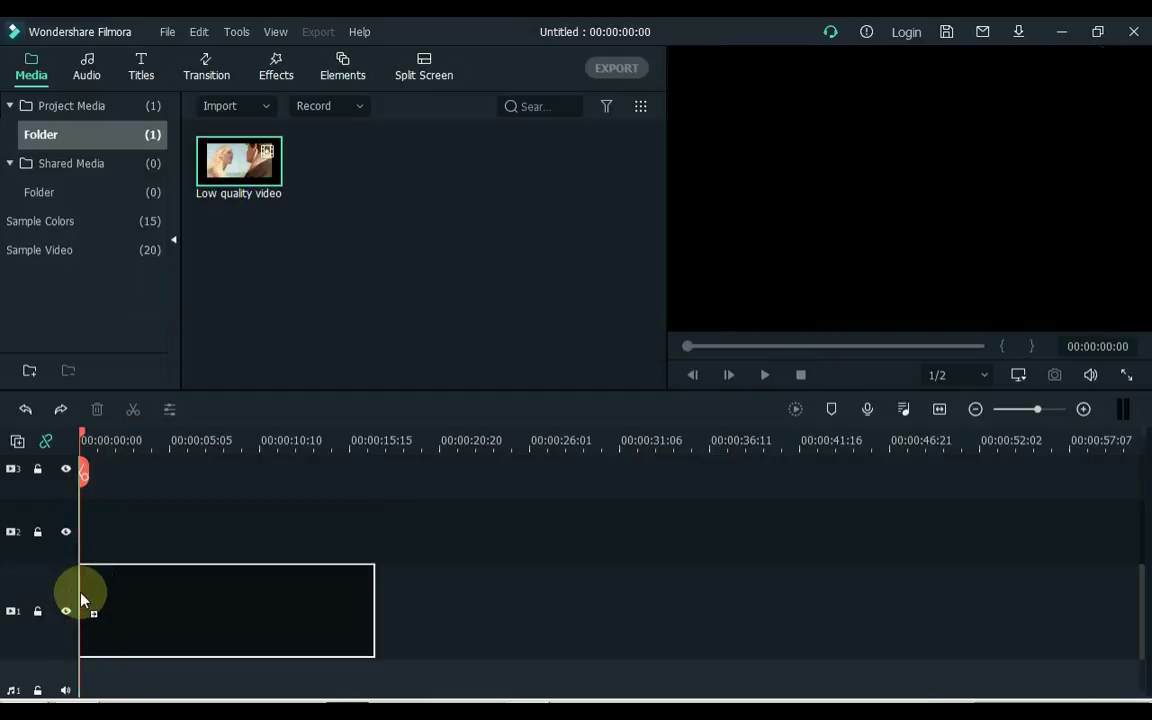
{"action": "left_click", "coordinate": [418, 402]}
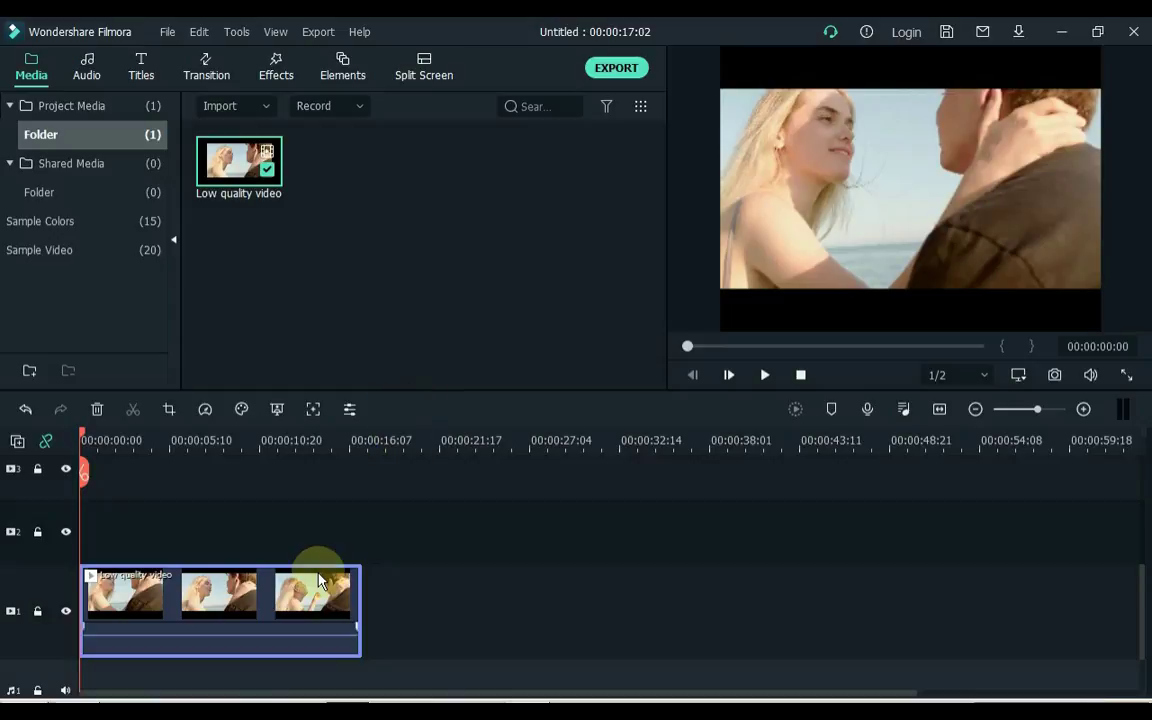
Crop the clip with a Custom ratio, trimming the top and bottom black bars to 320 x 169.
{"action": "left_click", "coordinate": [168, 411]}
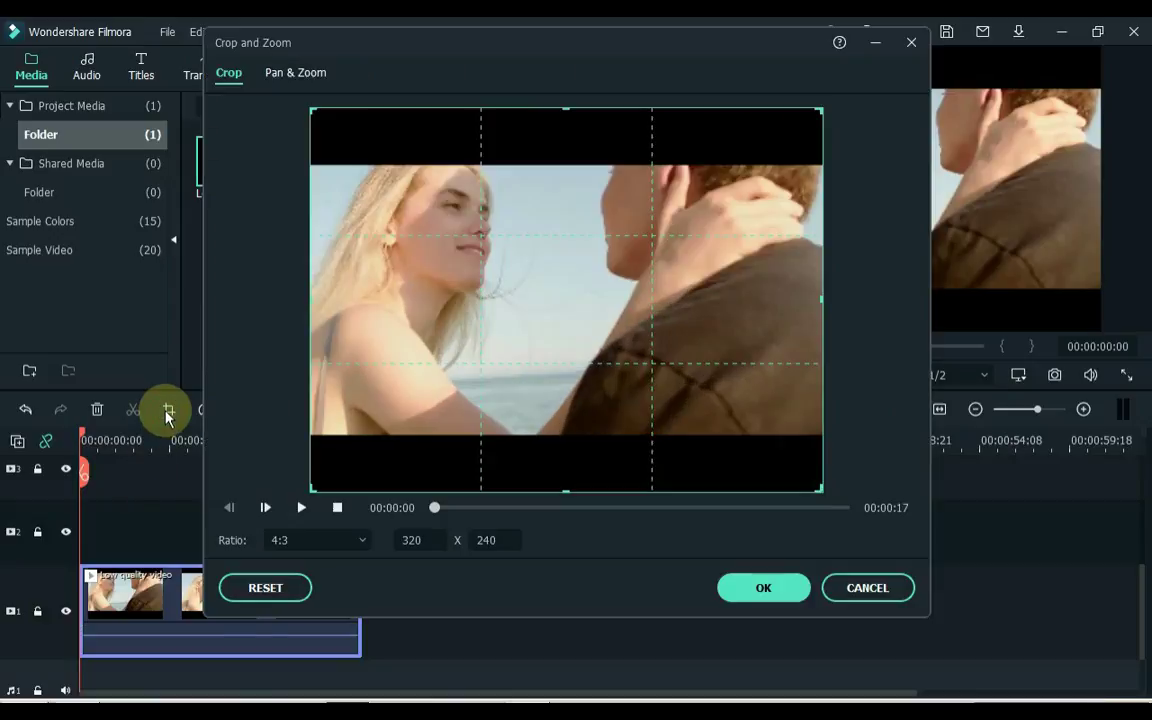
{"action": "left_click", "coordinate": [331, 541]}
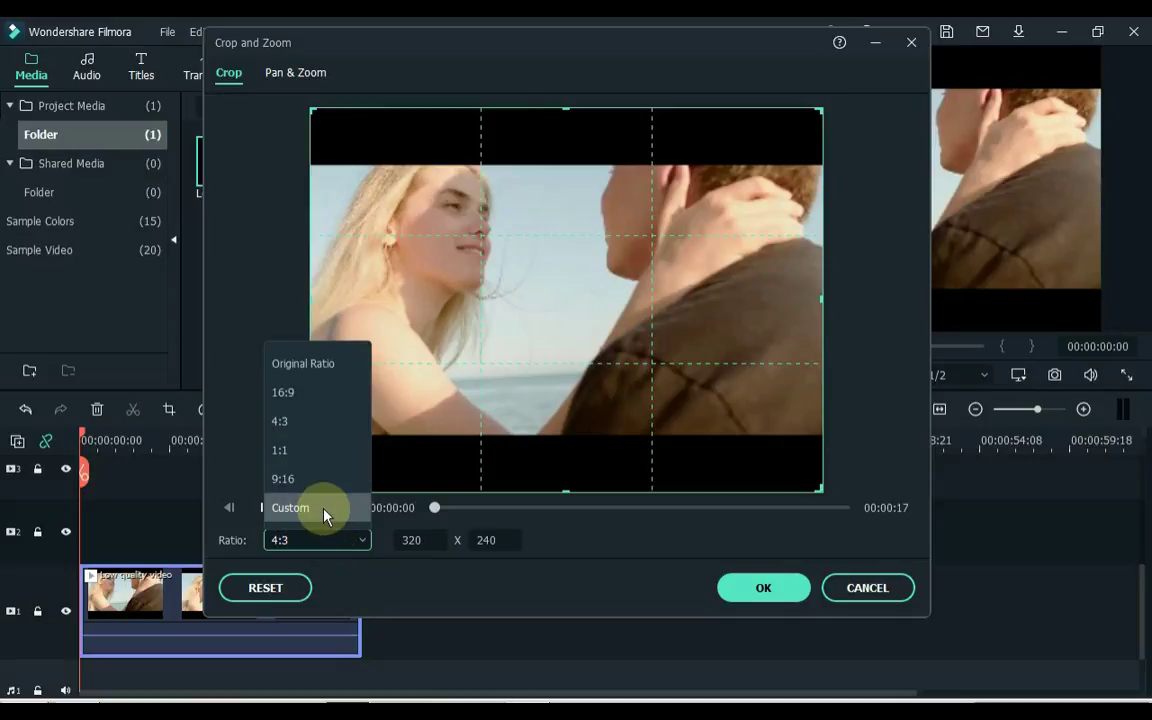
{"action": "left_click", "coordinate": [322, 508]}
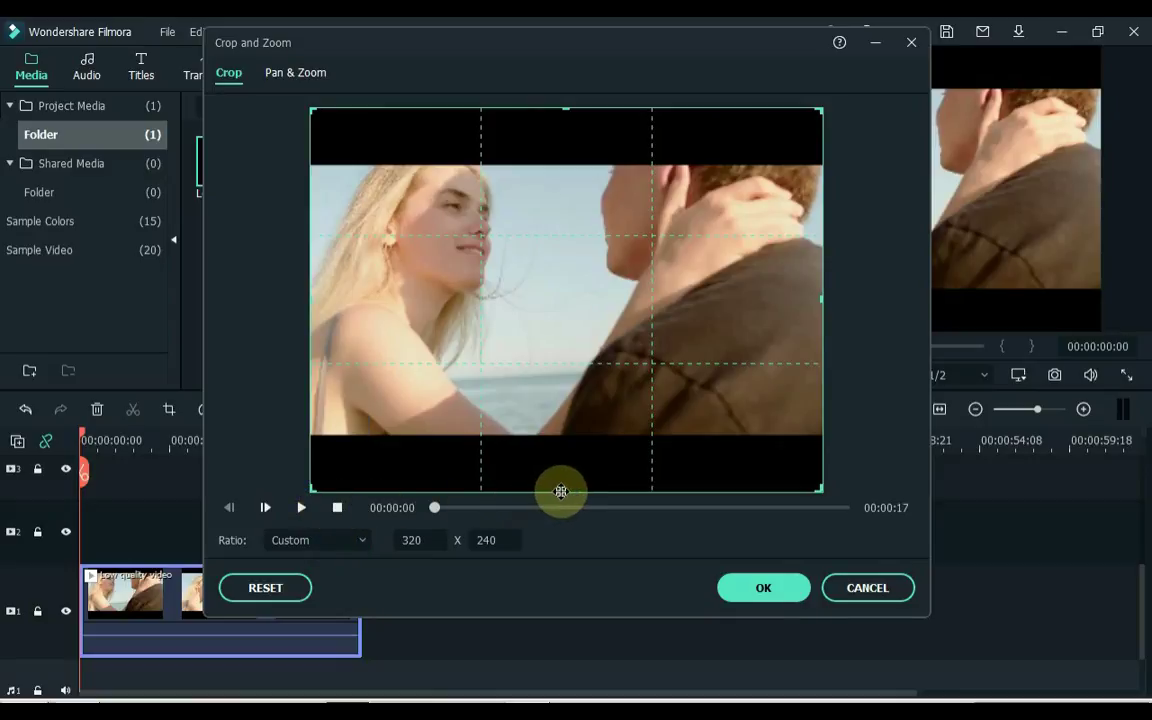
{"action": "left_click_drag", "start_coordinate": [566, 489], "coordinate": [558, 435]}
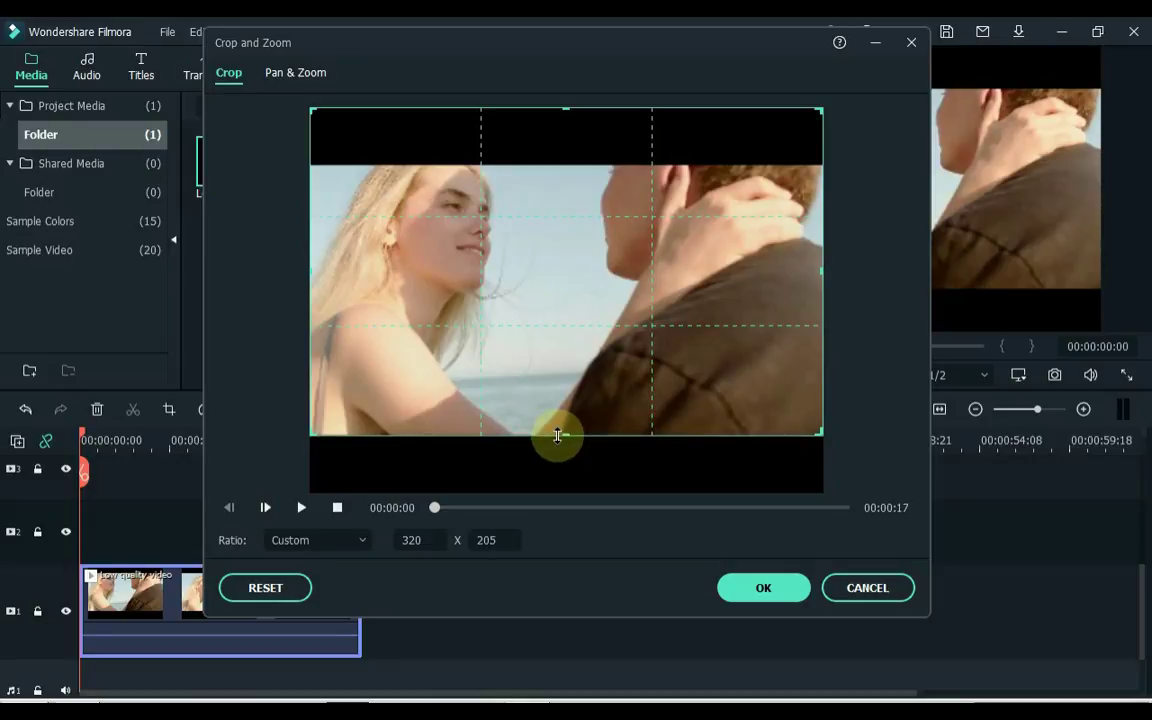
{"action": "left_click_drag", "start_coordinate": [563, 108], "coordinate": [564, 166]}
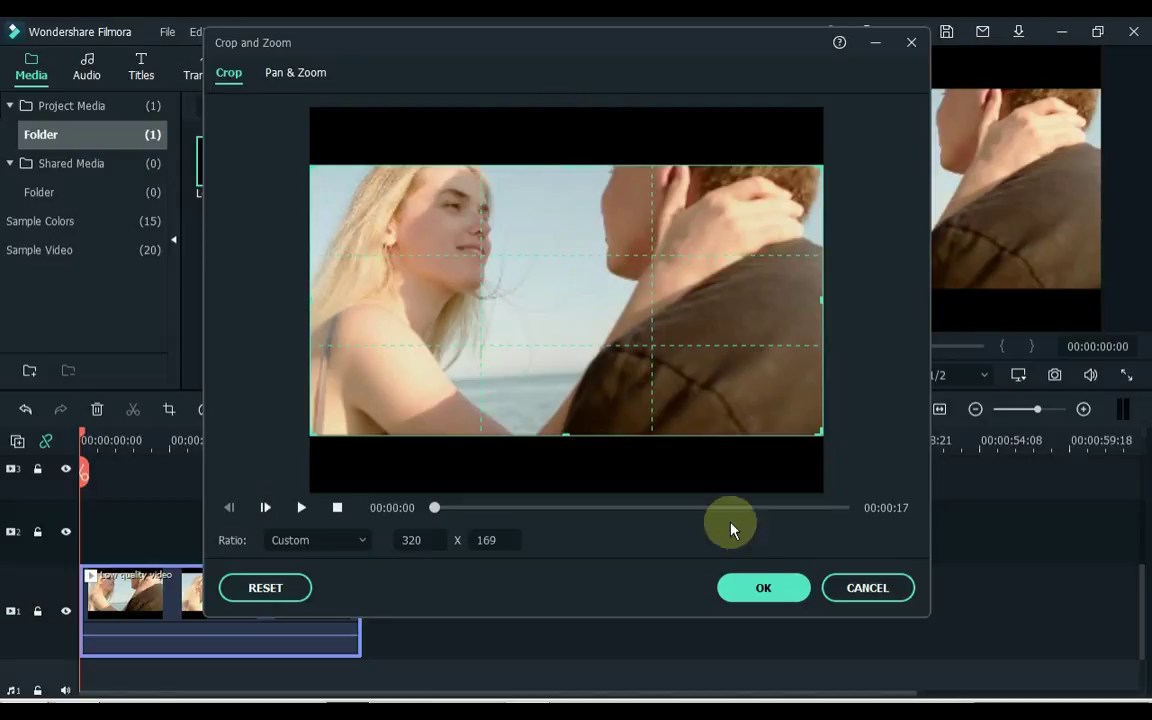
{"action": "left_click", "coordinate": [750, 585]}
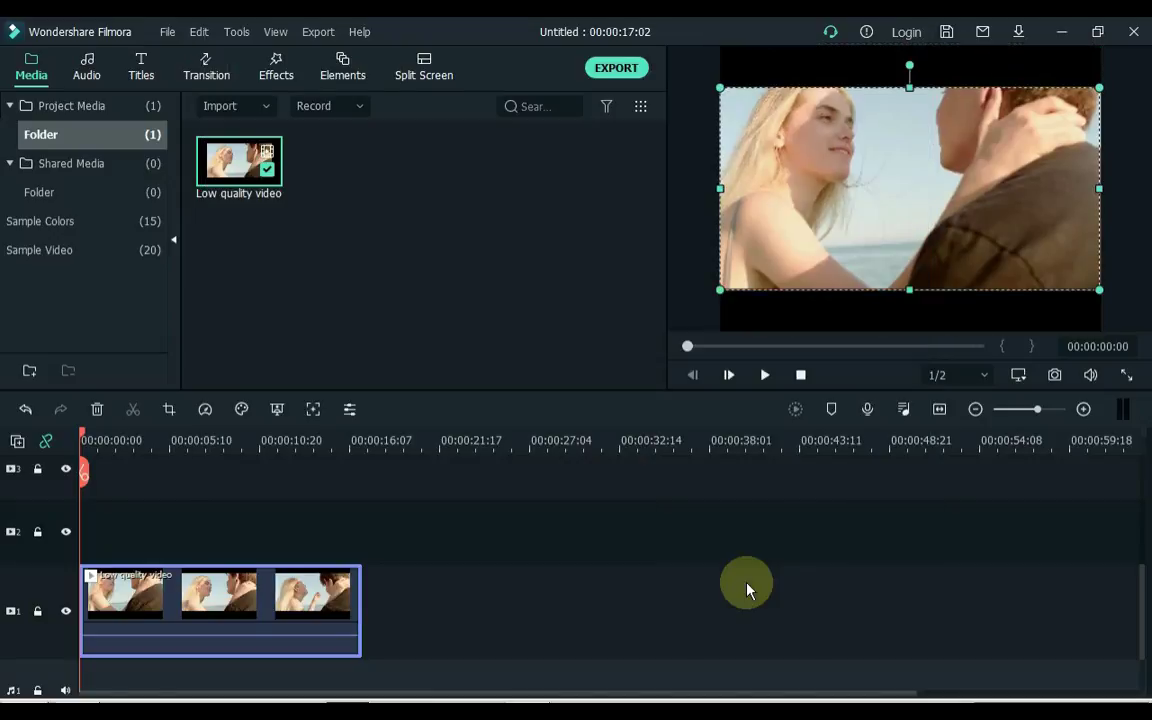
Change the project aspect ratio to 16:9 with 1920 x 1080 resolution and a 30 fps frame rate.
{"action": "left_click", "coordinate": [1018, 375]}
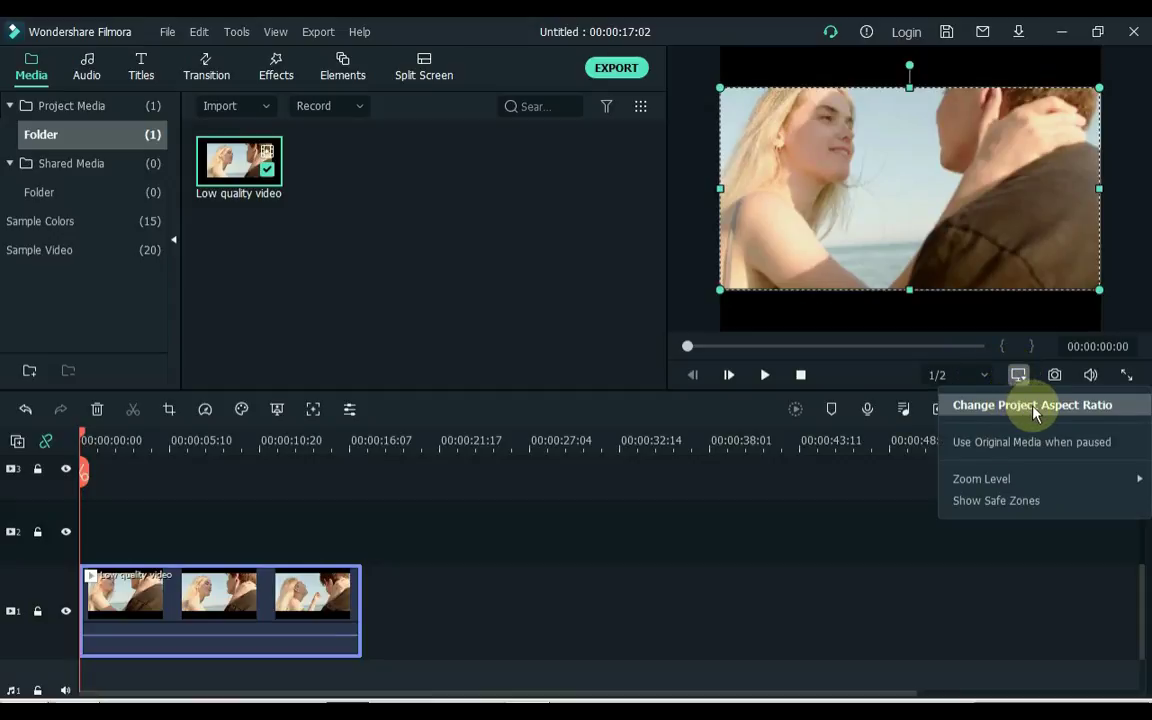
{"action": "left_click", "coordinate": [1034, 412]}
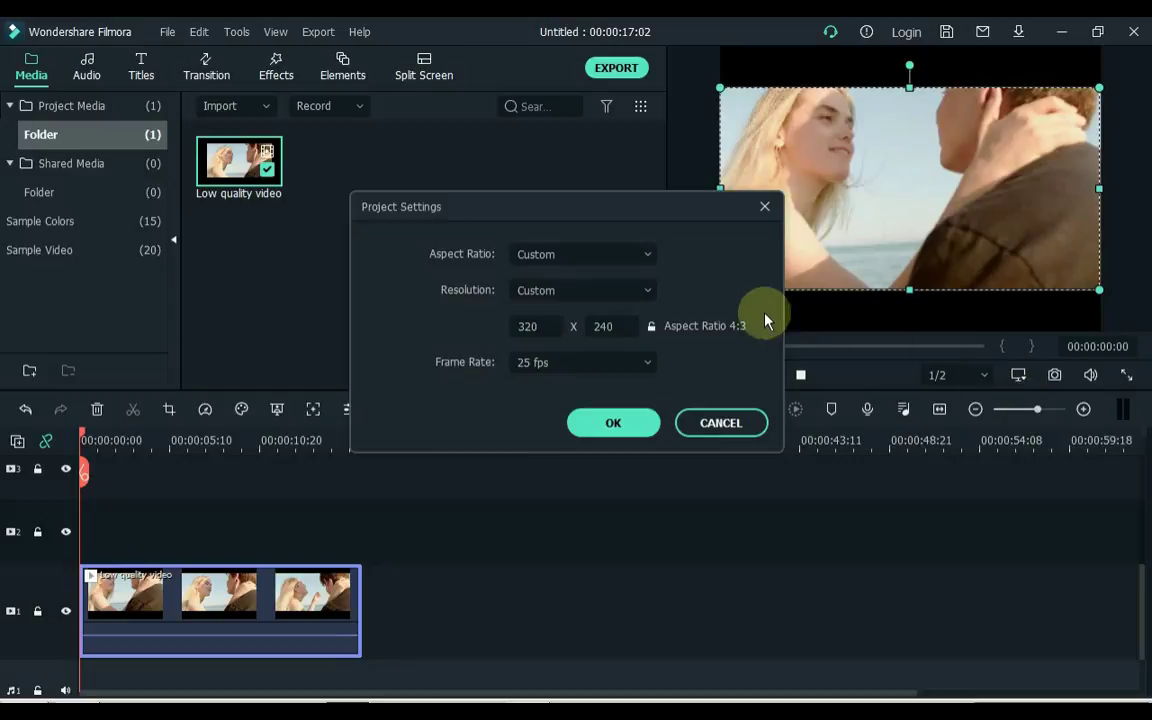
{"action": "left_click", "coordinate": [612, 259]}
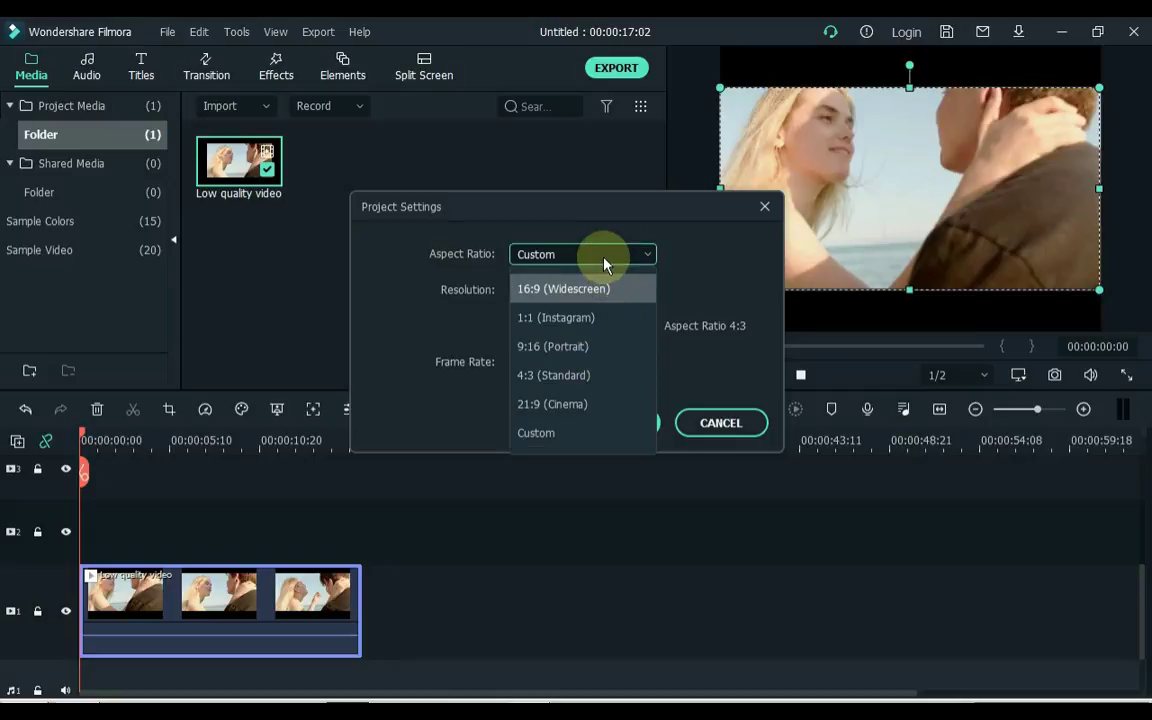
{"action": "left_click", "coordinate": [624, 290]}
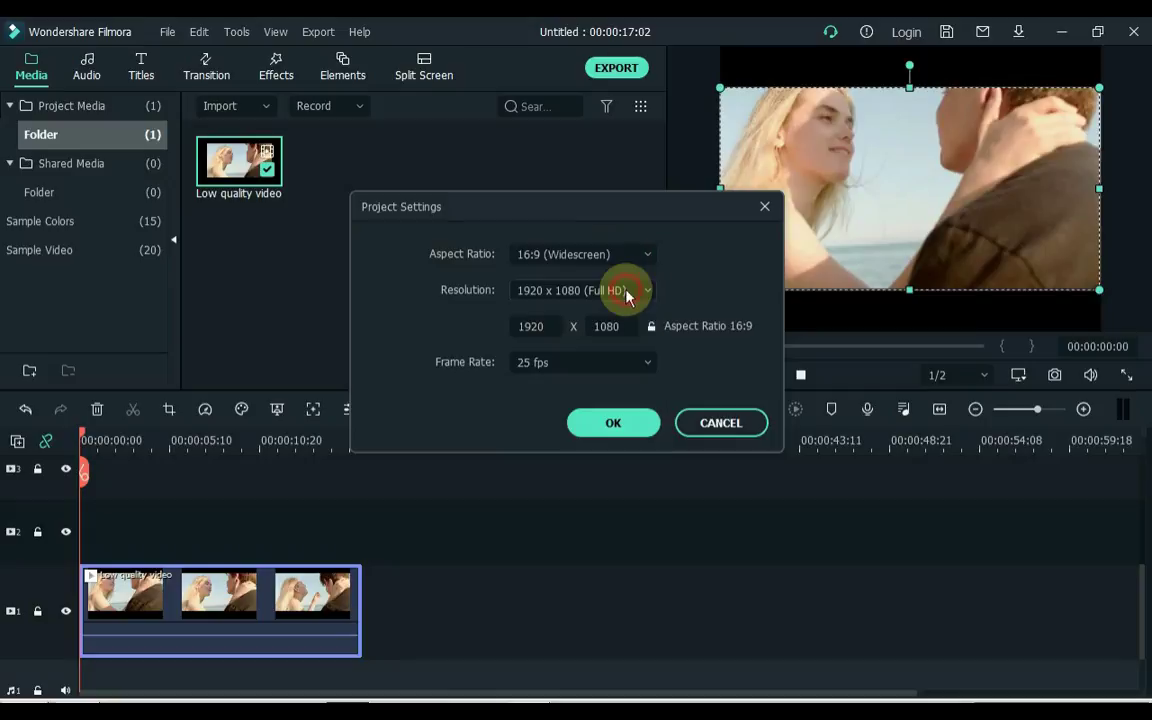
{"action": "left_click", "coordinate": [627, 297]}
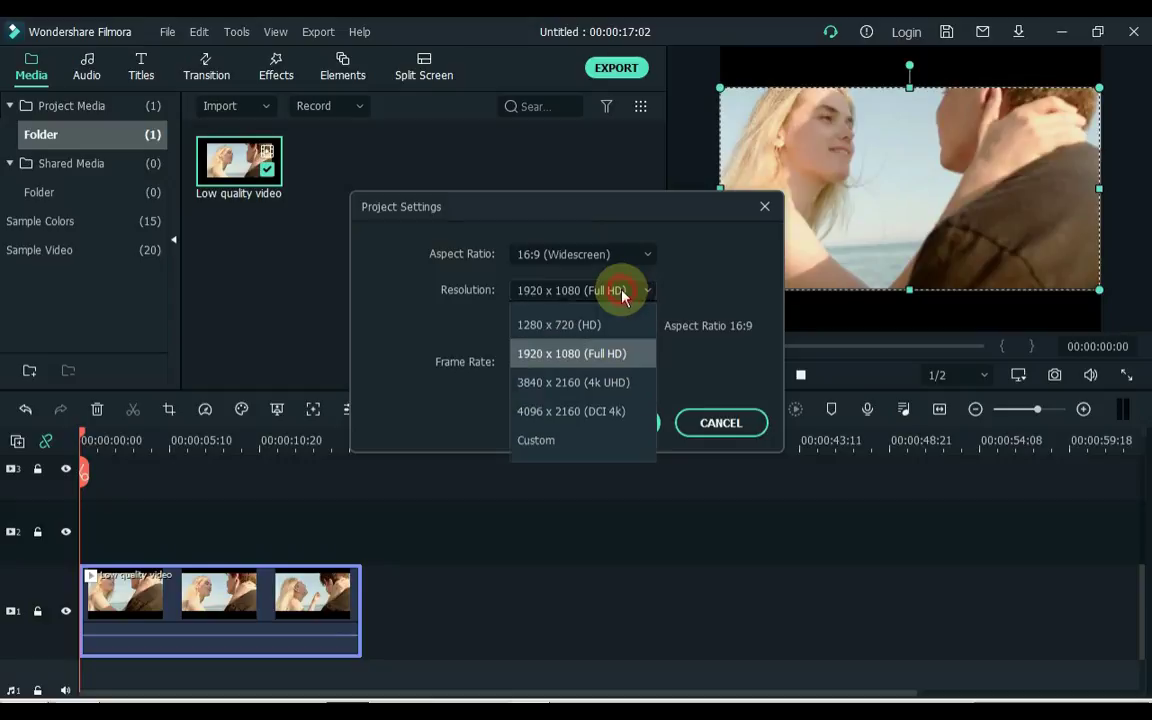
{"action": "left_click", "coordinate": [609, 362]}
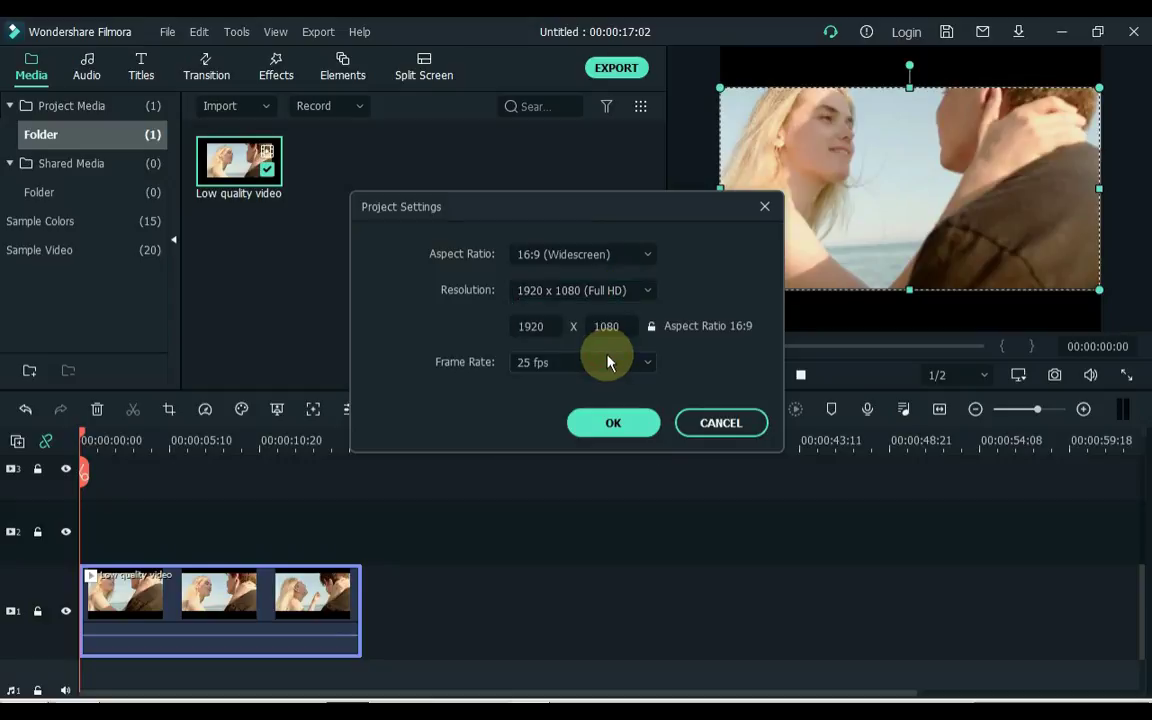
{"action": "left_click", "coordinate": [585, 368]}
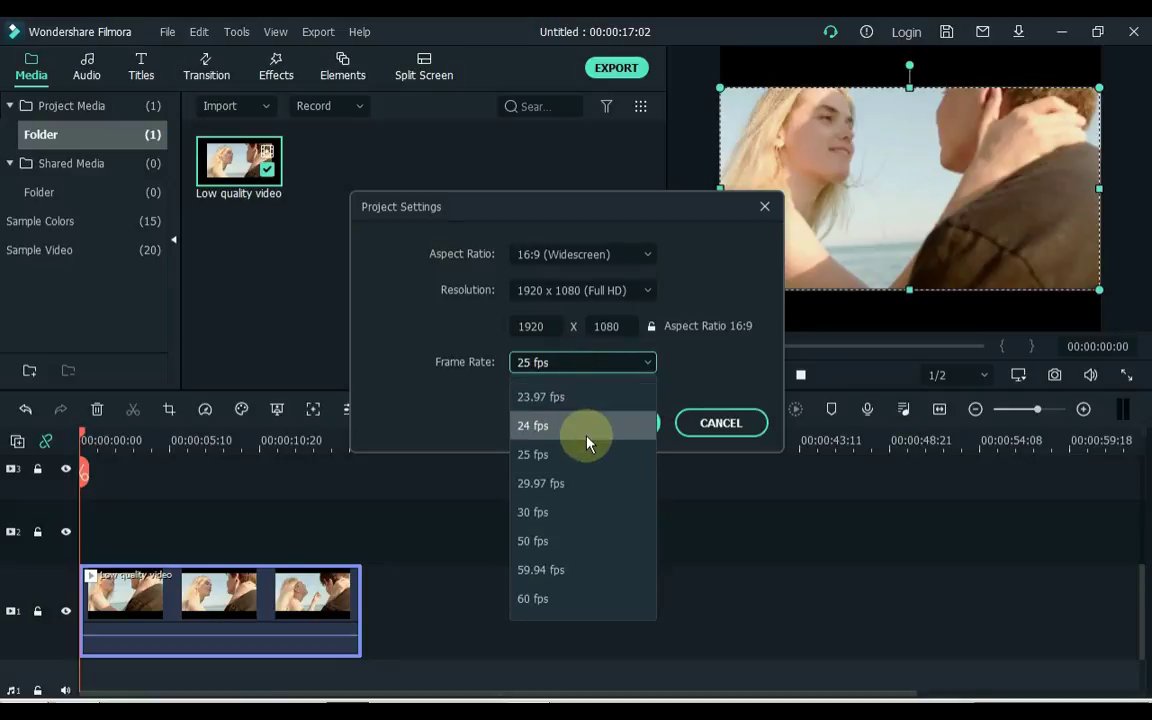
{"action": "left_click", "coordinate": [585, 512]}
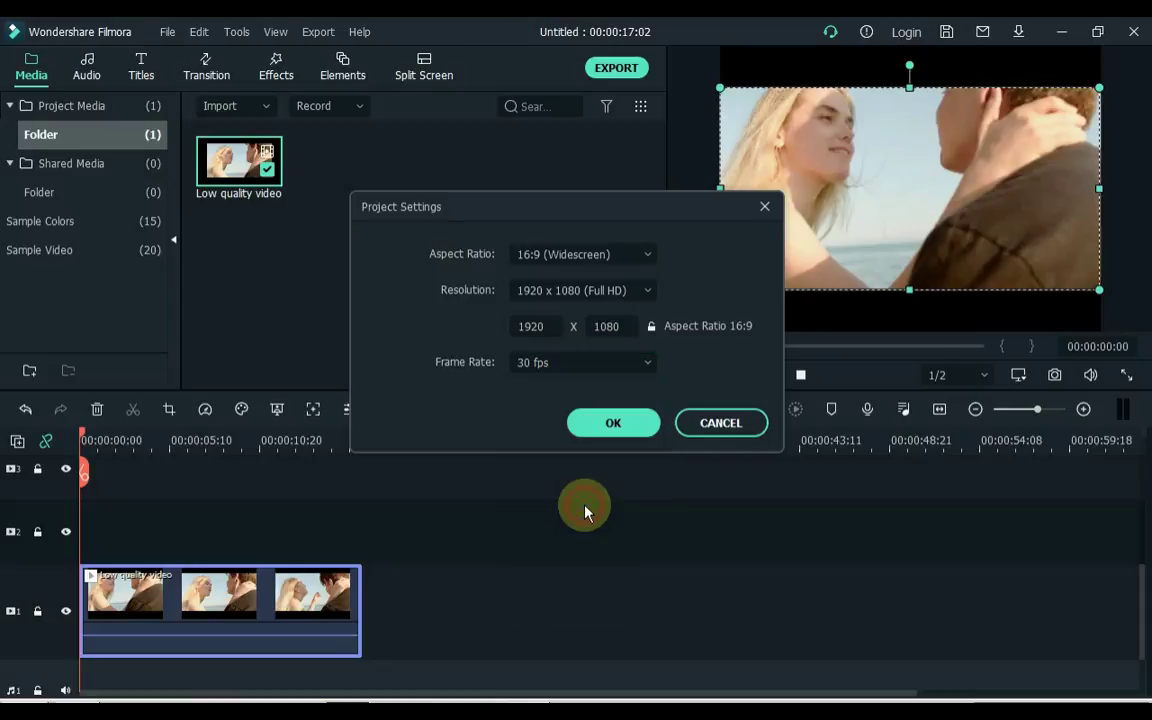
{"action": "left_click", "coordinate": [607, 423]}
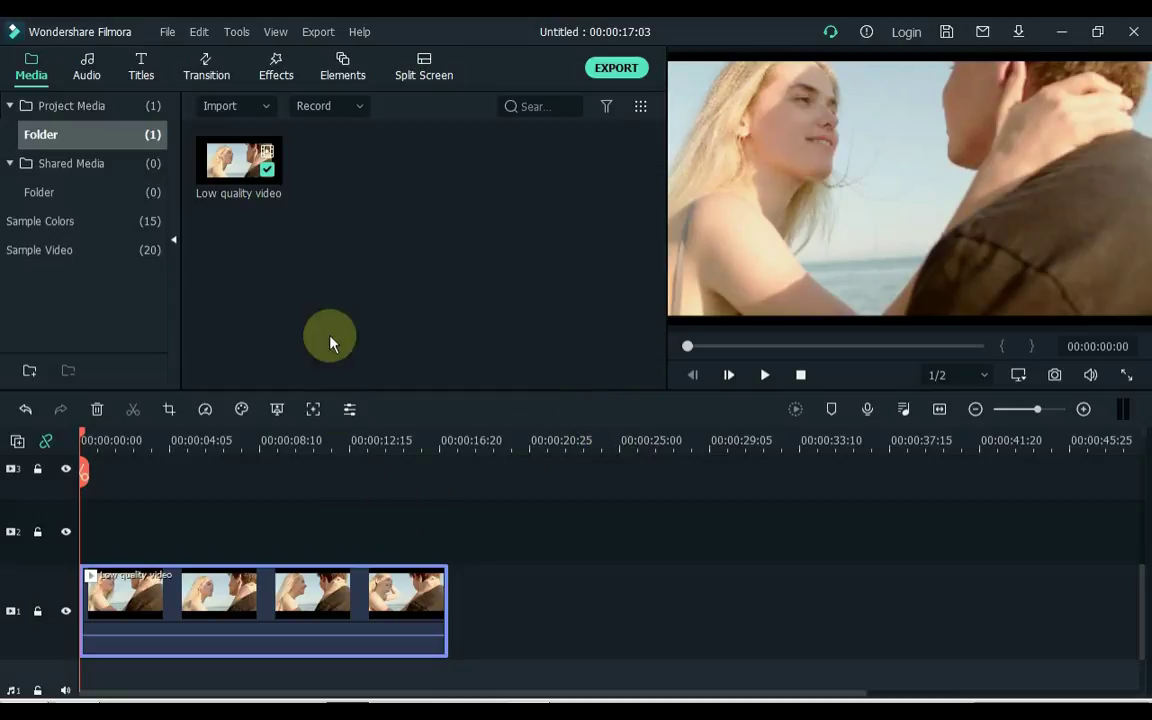
Search the Effects library for 'Metropolis' and place it on track 2 above the clip.
{"action": "left_click", "coordinate": [280, 68]}
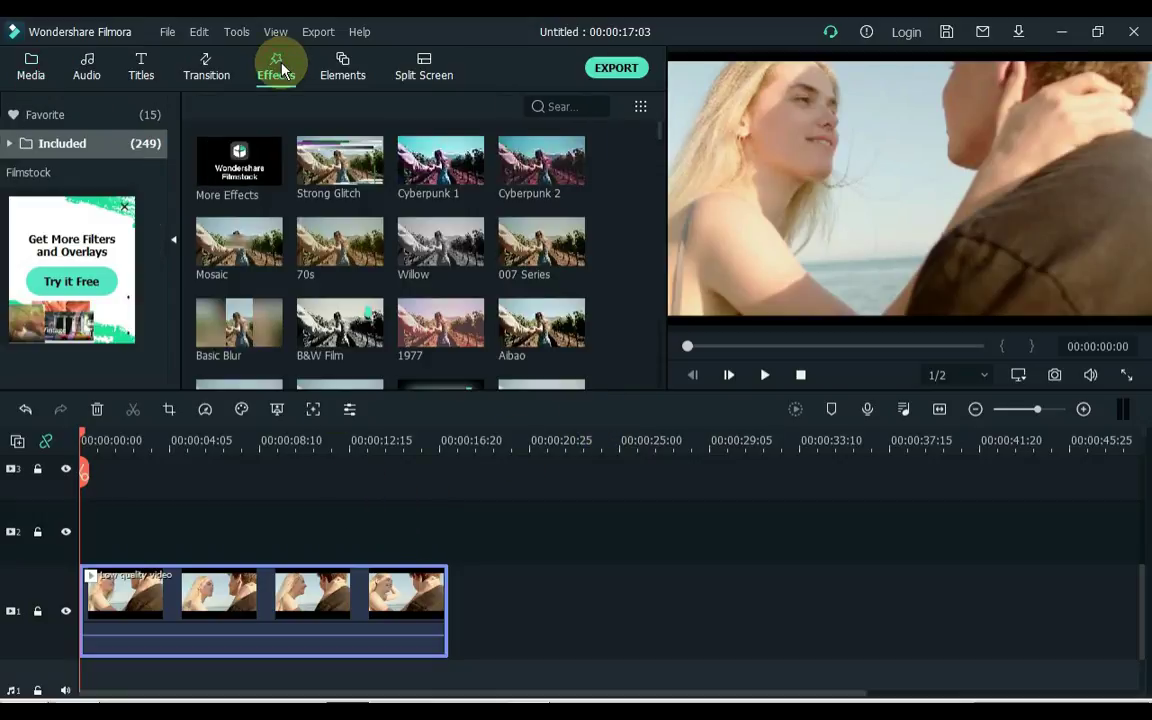
{"action": "left_click", "coordinate": [560, 106]}
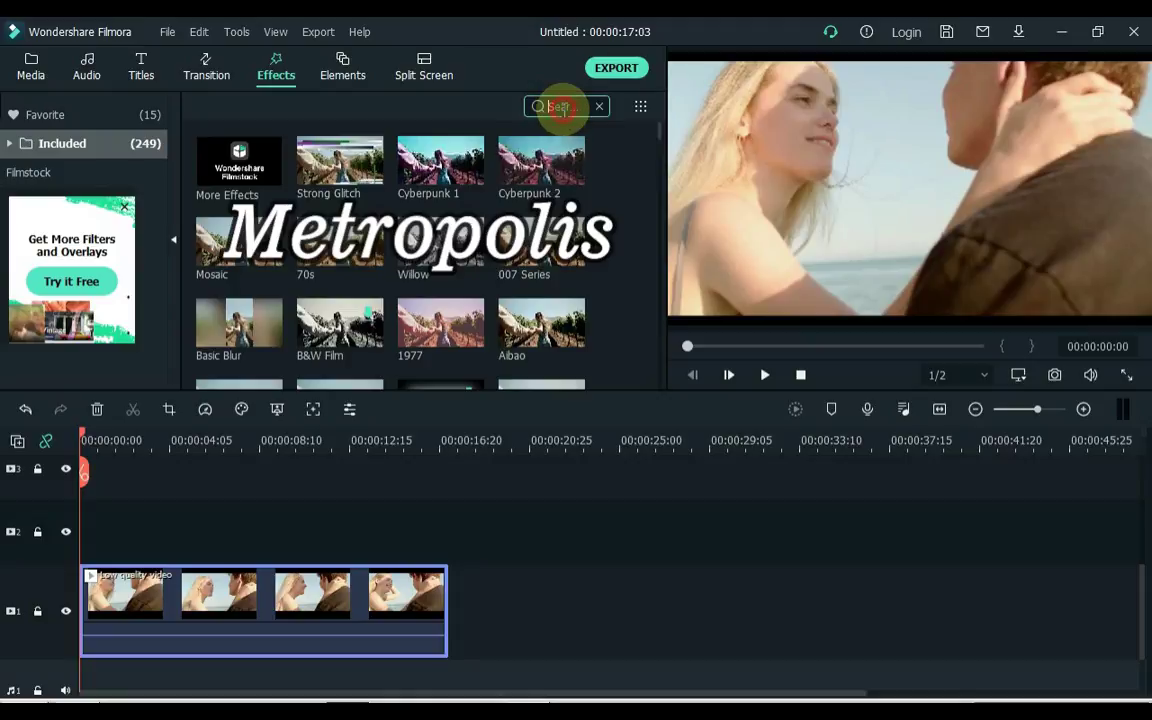
{"action": "type", "text": "Met"}
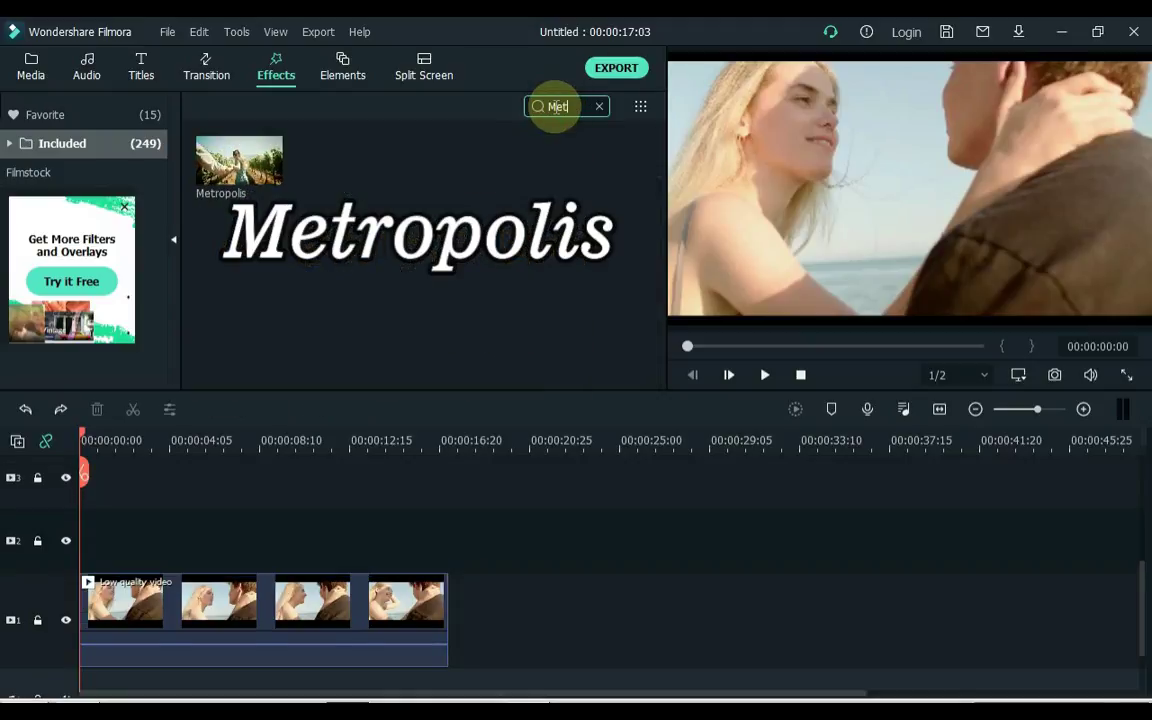
{"action": "type", "text": "ropol"}
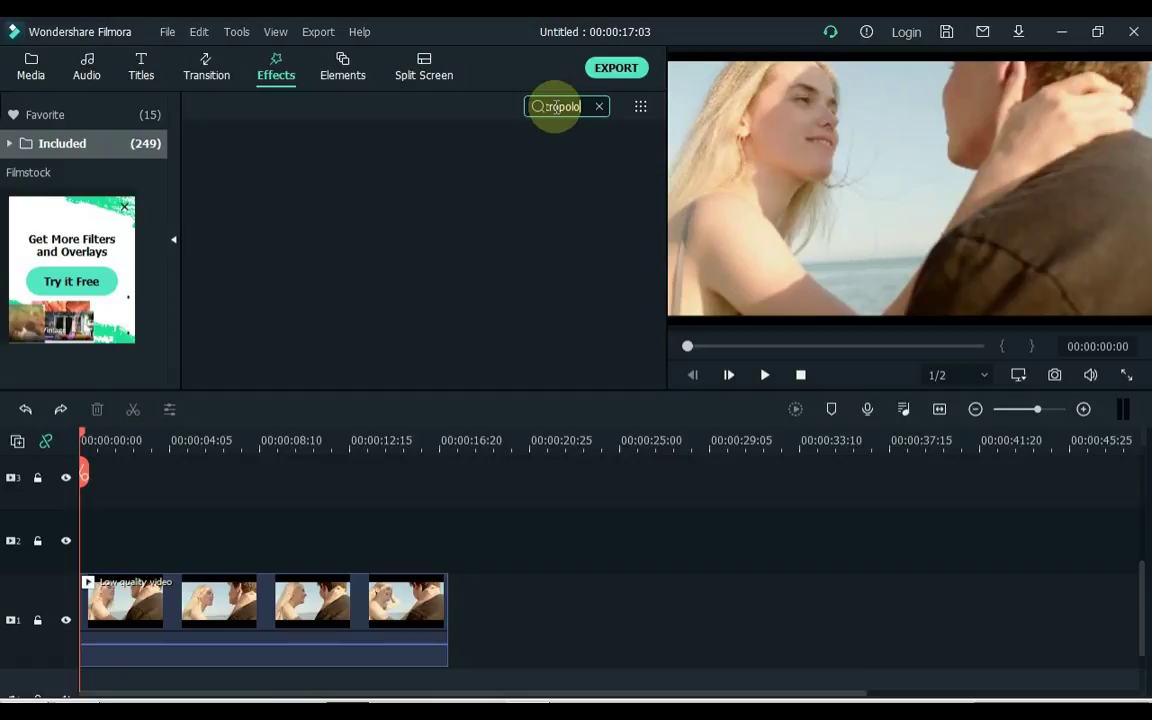
{"action": "type", "text": "is"}
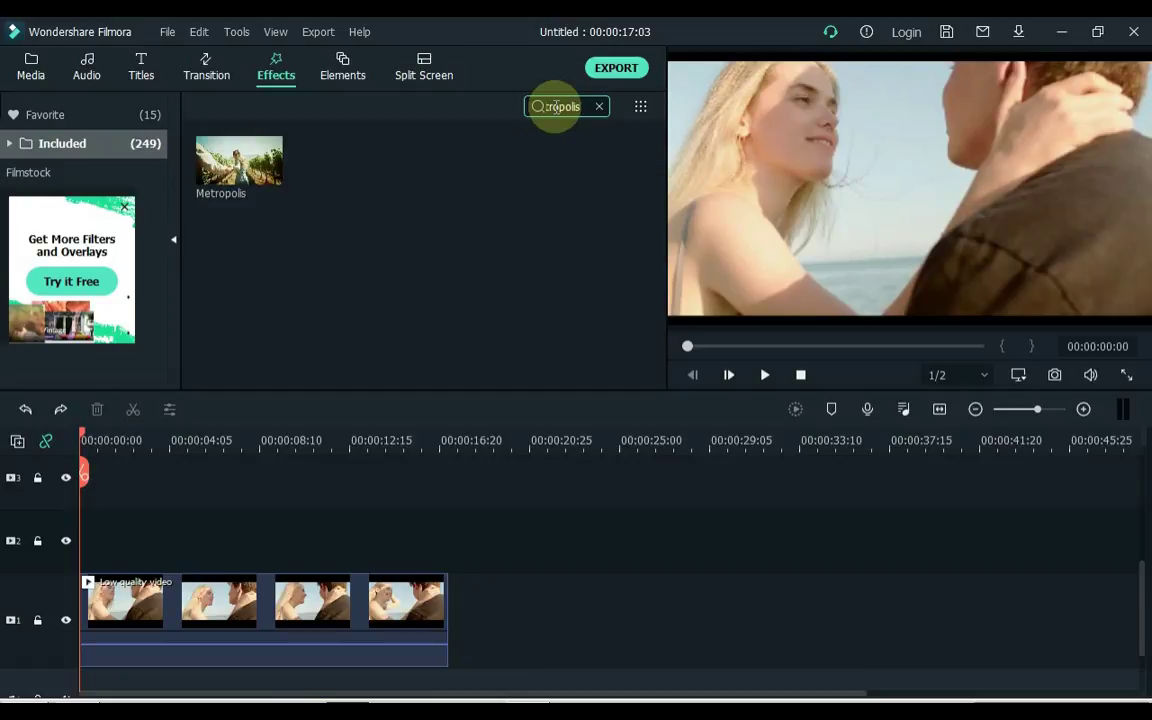
{"action": "left_click_drag", "start_coordinate": [226, 184], "coordinate": [92, 541]}
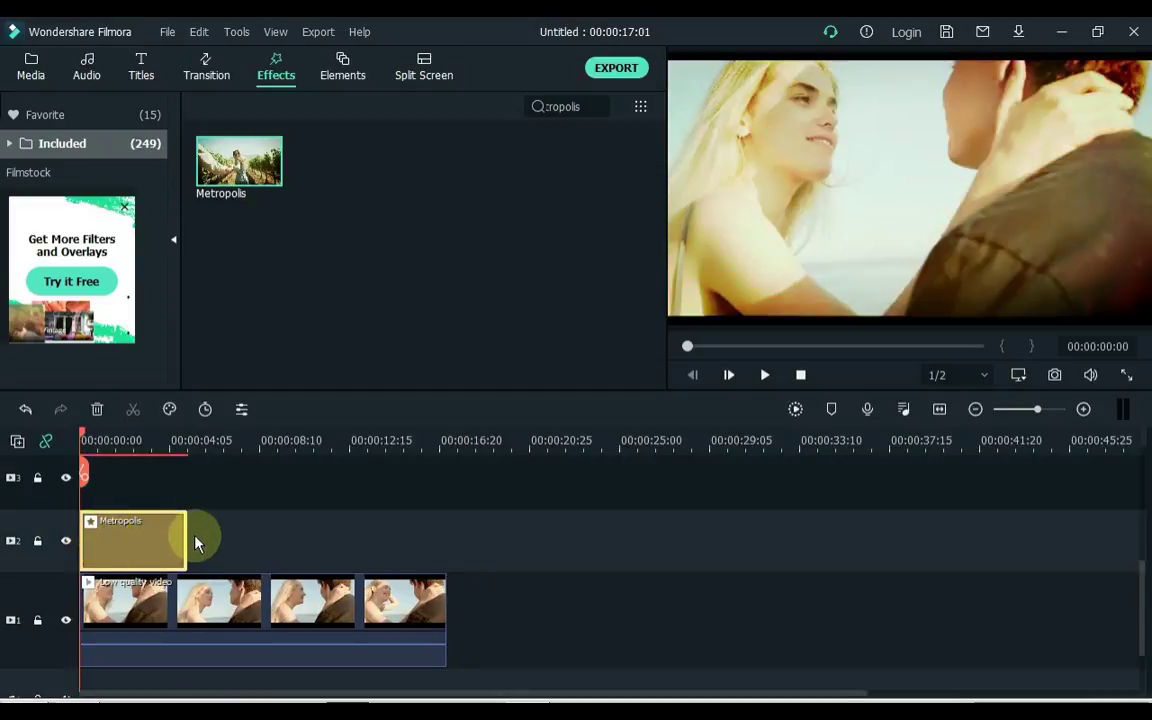
Lower the Metropolis effect's Alpha to 45.
{"action": "double_click", "coordinate": [145, 550]}
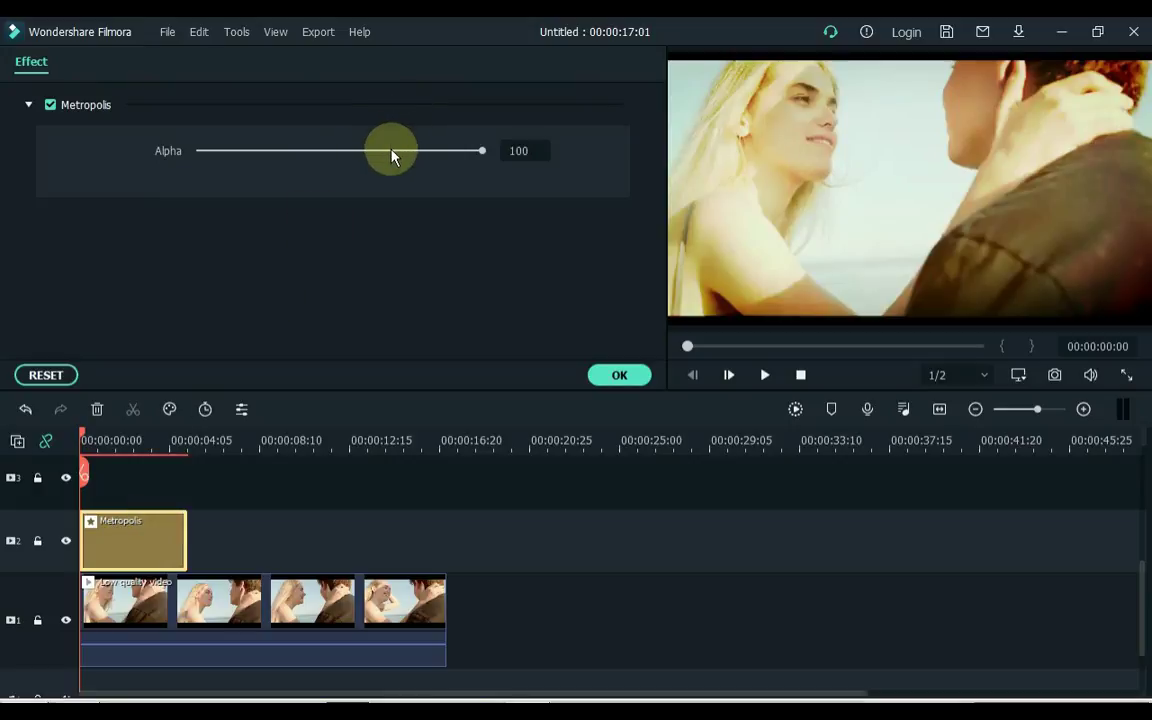
{"action": "left_click_drag", "start_coordinate": [391, 152], "coordinate": [328, 157]}
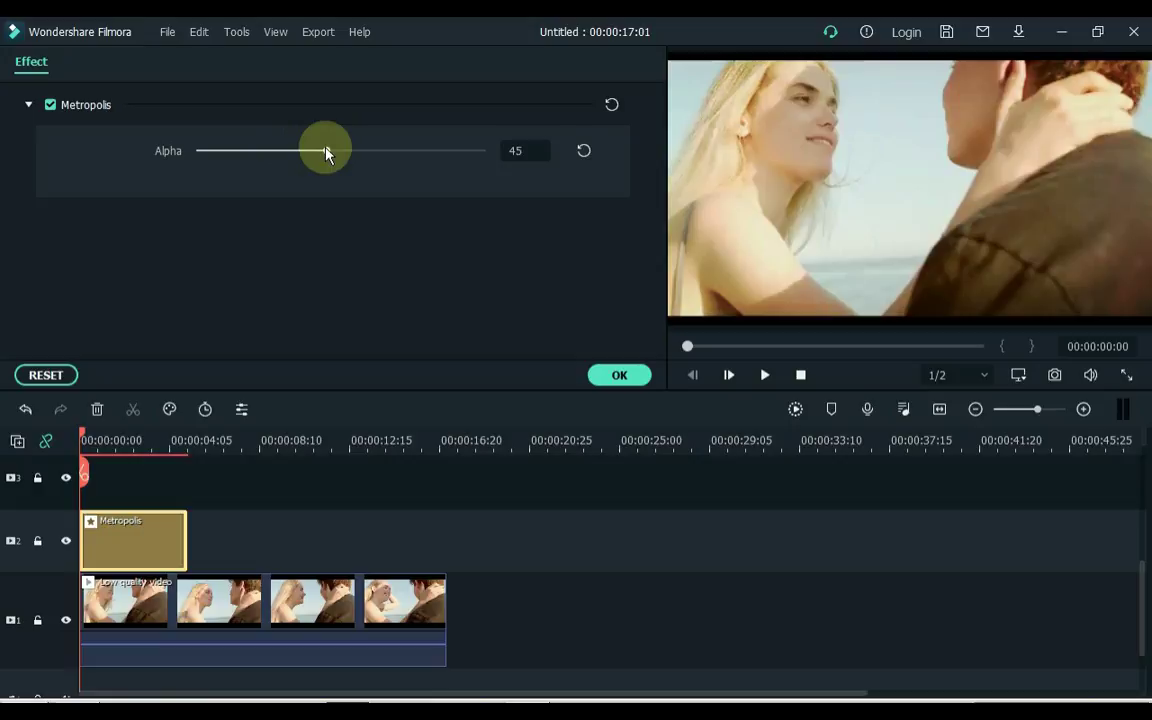
{"action": "left_click", "coordinate": [621, 379]}
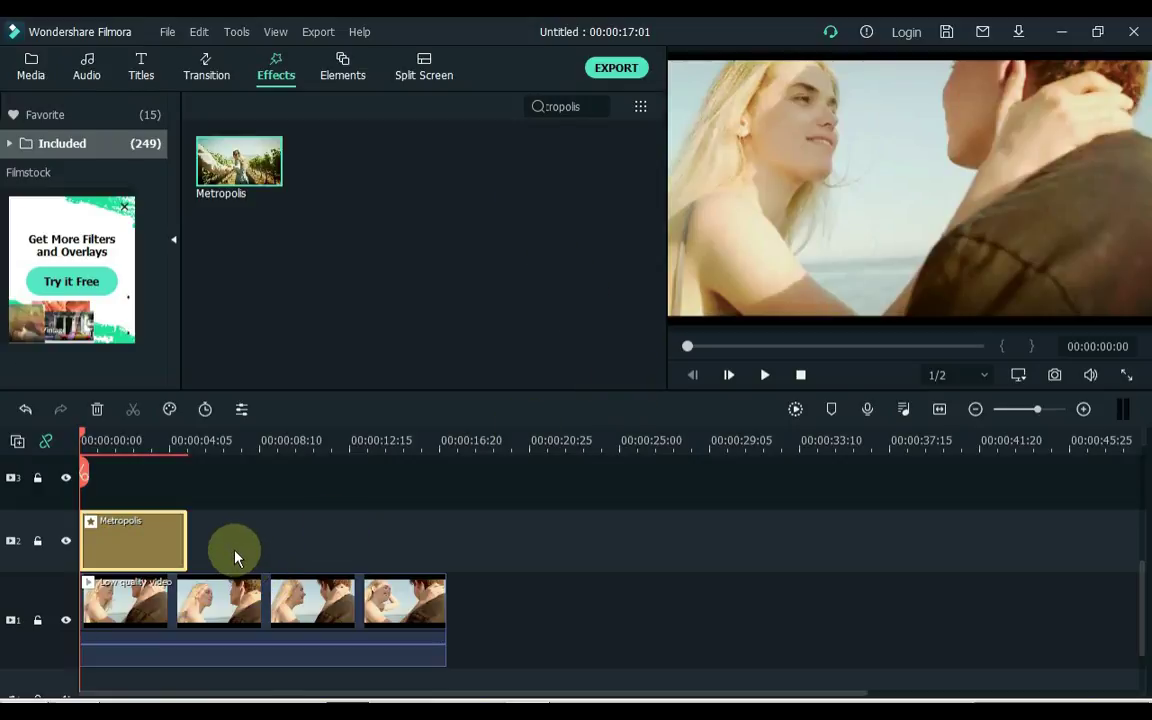
{"action": "scroll", "coordinate": [234, 557], "scroll_direction": "up", "scroll_amount": 2}
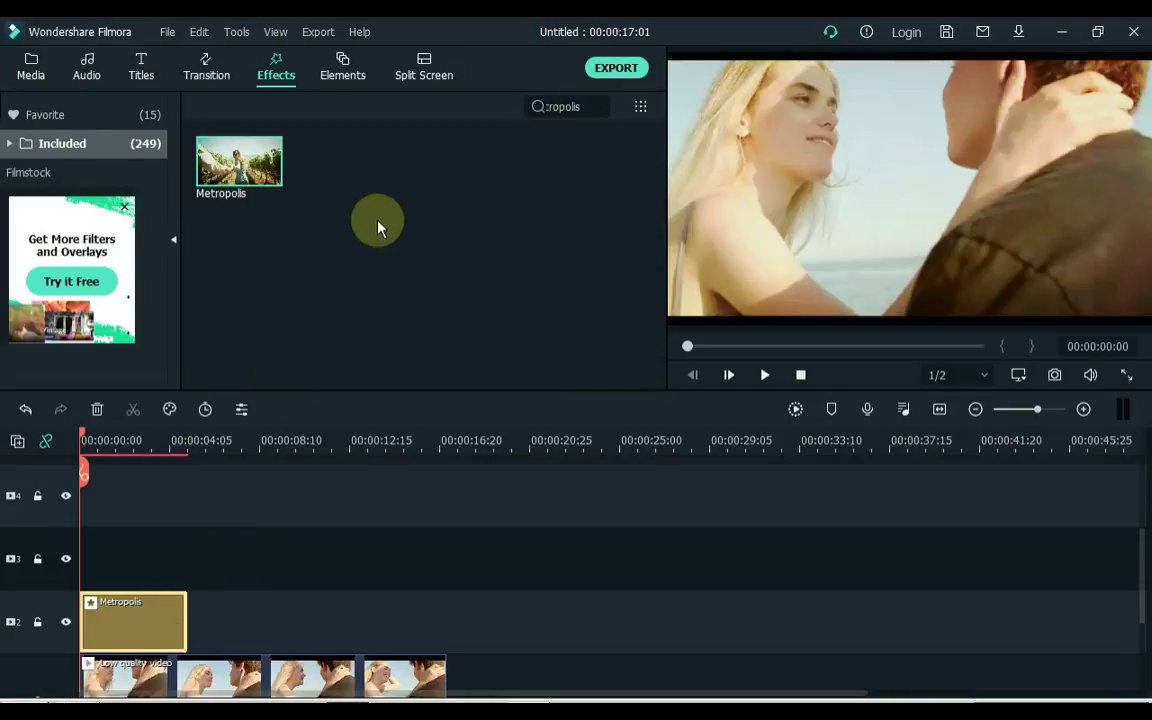
Search effects for 'Light teal' and drag Light Teal onto track 3 at the timeline start.
{"action": "left_click", "coordinate": [597, 108]}
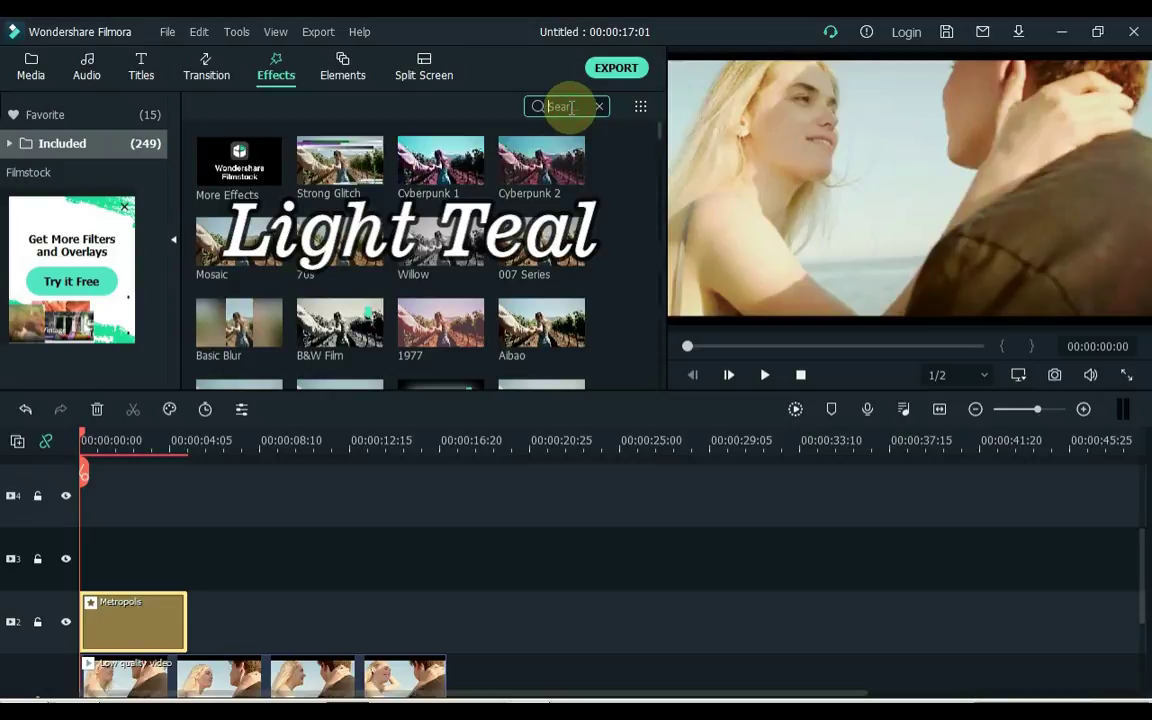
{"action": "type", "text": "Light"}
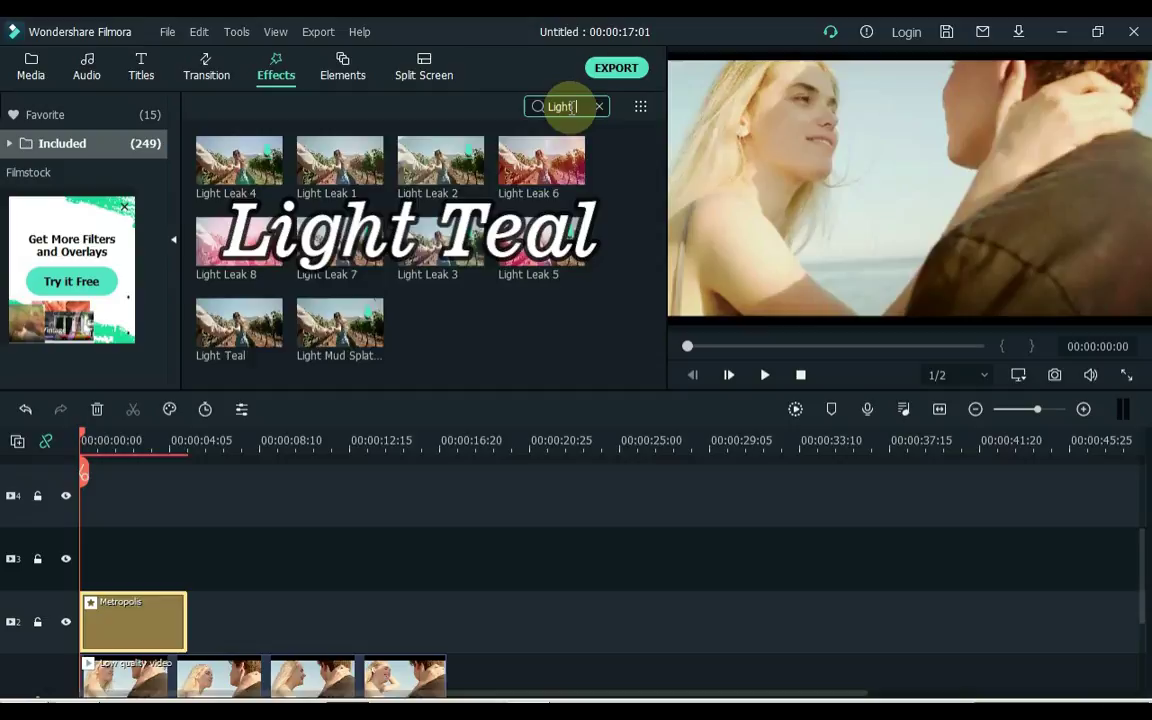
{"action": "type", "text": " teal"}
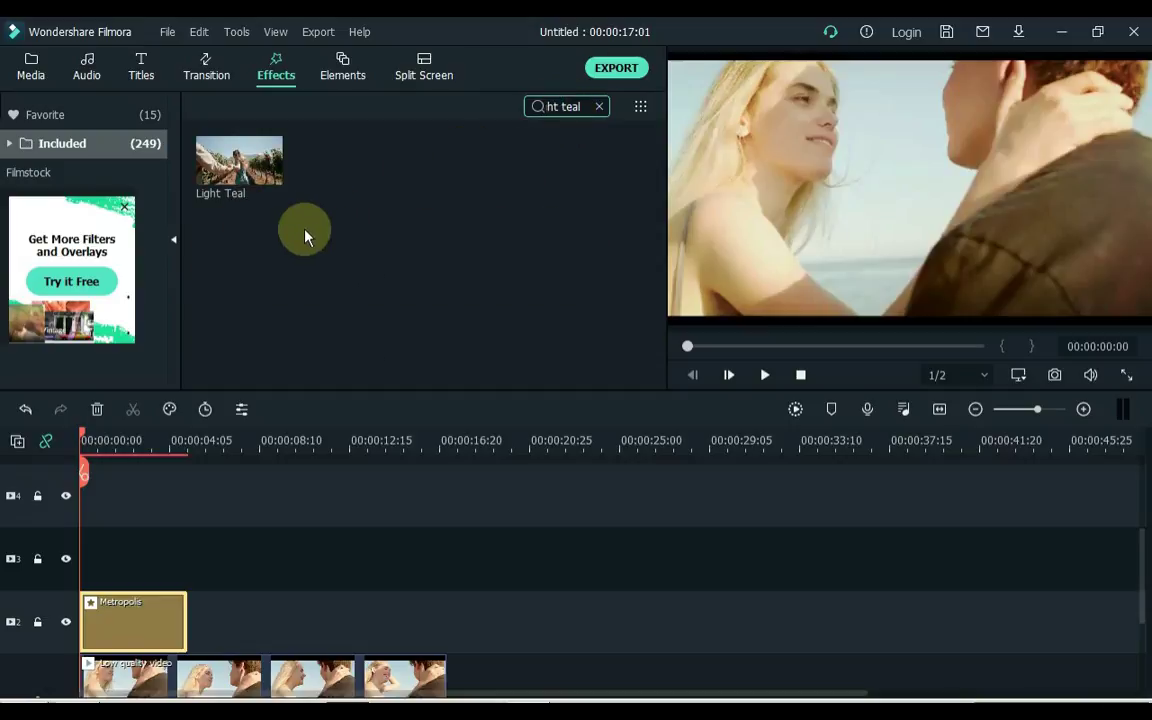
{"action": "left_click_drag", "start_coordinate": [237, 188], "coordinate": [92, 558]}
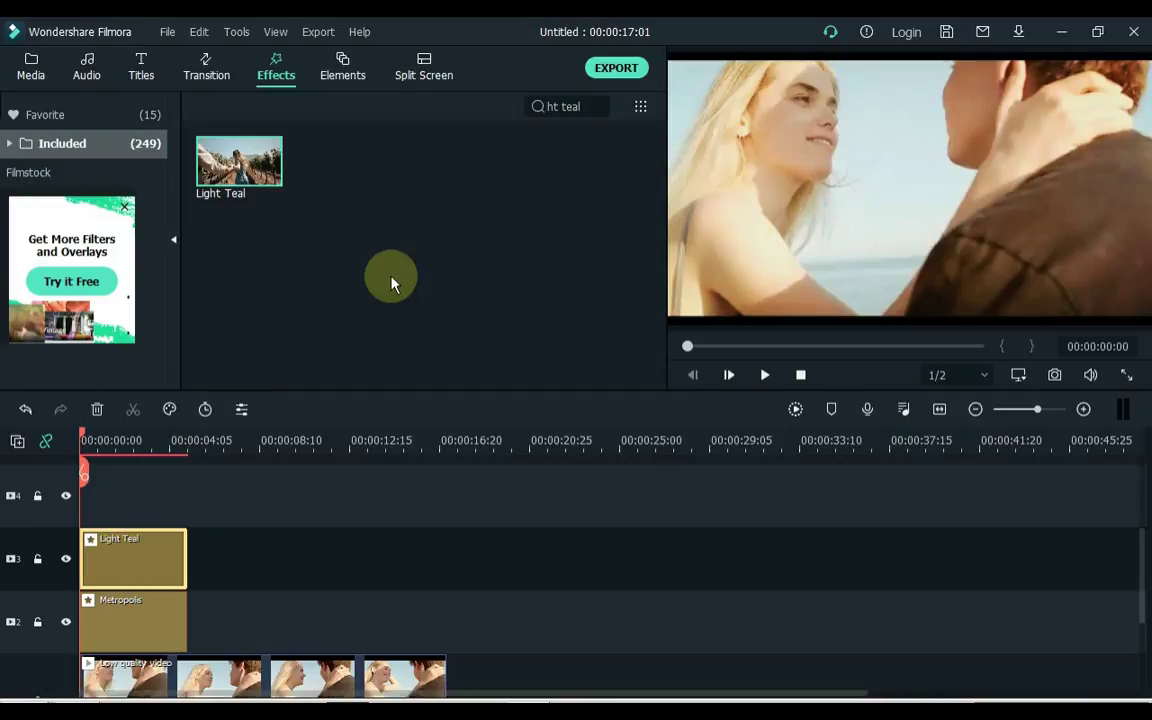
Search effects for 'Styli' and place Stylish Apocalyptic on track 4 above Light Teal.
{"action": "left_click", "coordinate": [599, 107]}
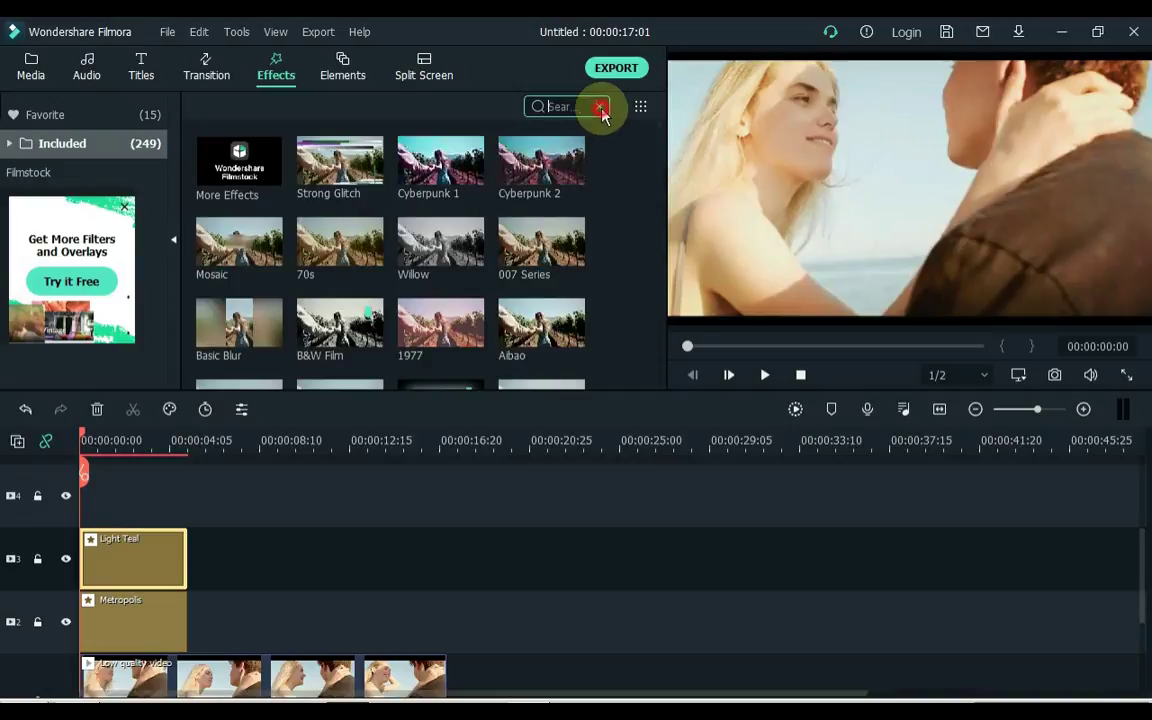
{"action": "type", "text": "S"}
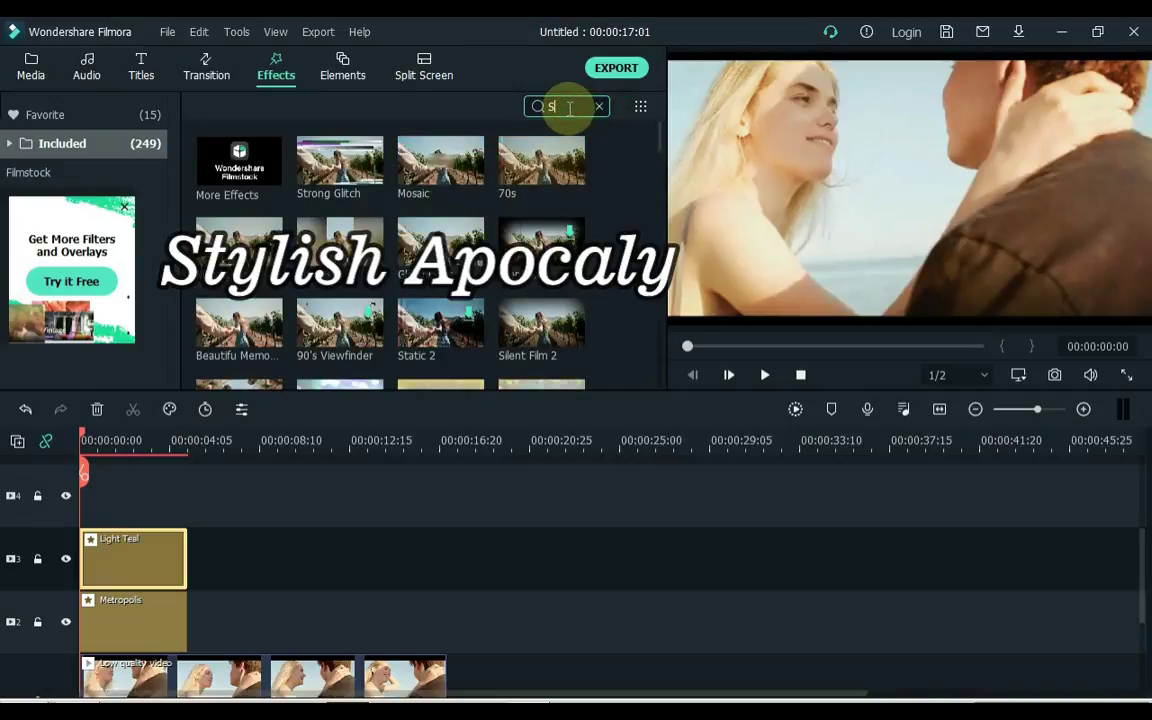
{"action": "type", "text": "tyli"}
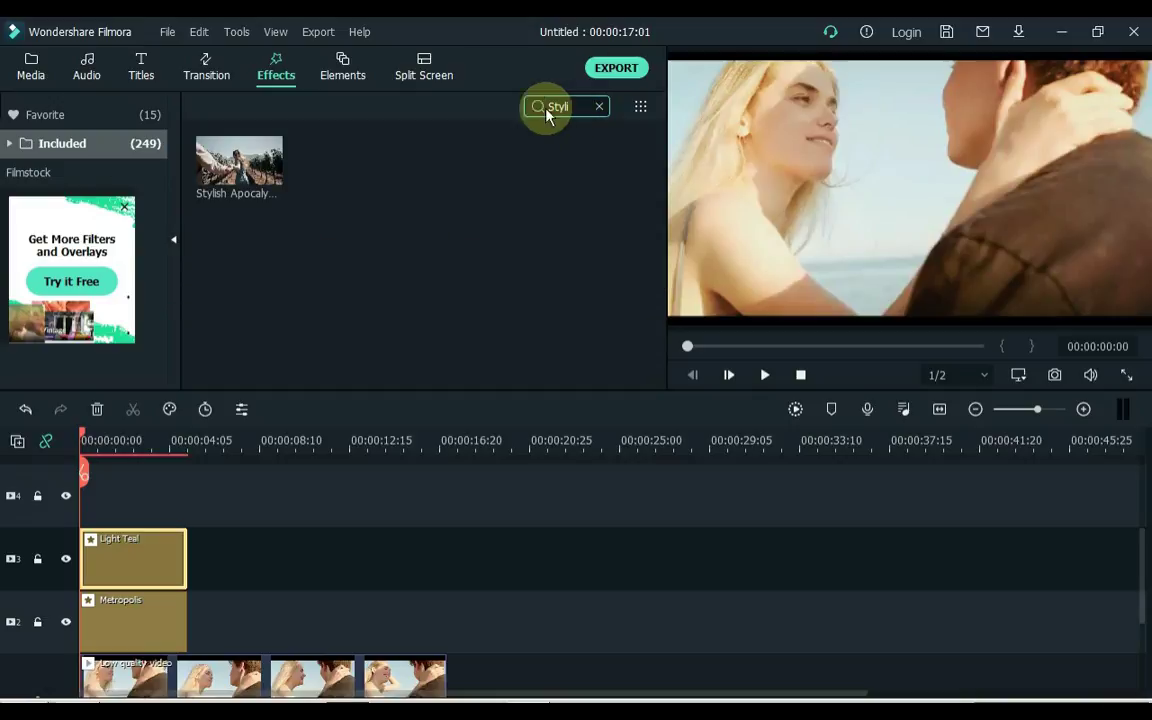
{"action": "mouse_move", "coordinate": [232, 166]}
{"action": "left_mouse_down"}
{"action": "mouse_move", "coordinate": [149, 319]}
{"action": "mouse_move", "coordinate": [102, 492]}
{"action": "mouse_move", "coordinate": [87, 501]}
{"action": "left_mouse_up"}
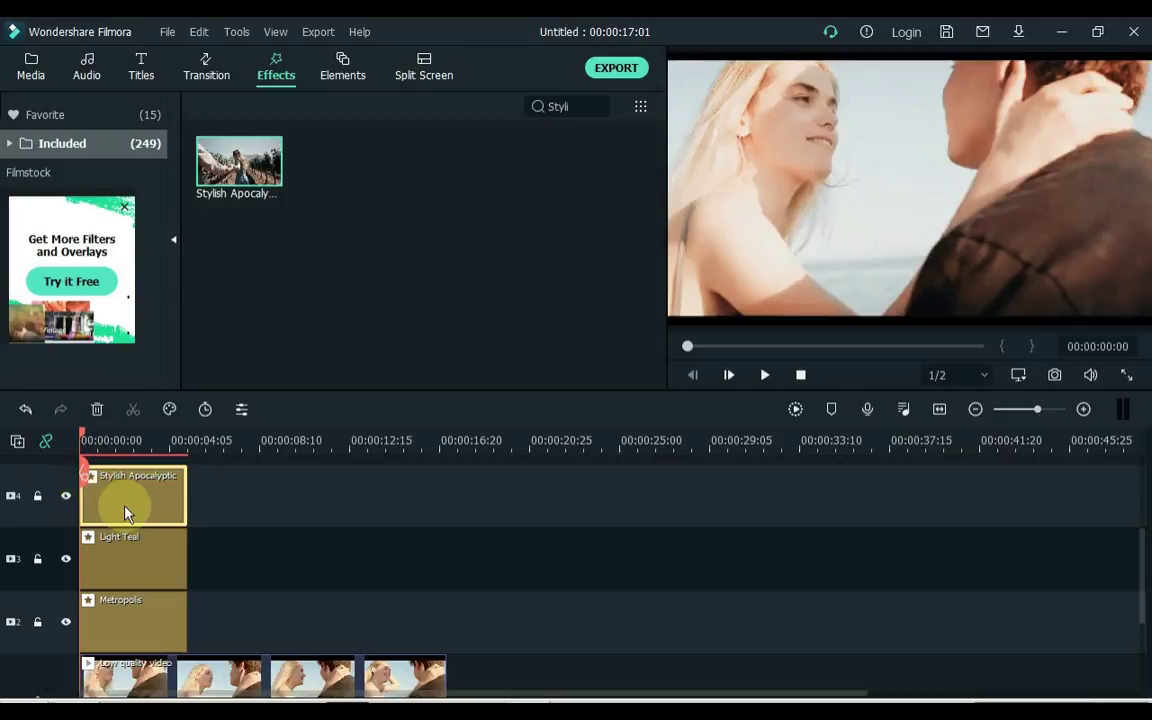
{"action": "scroll", "coordinate": [124, 512], "scroll_direction": "up", "scroll_amount": 1}
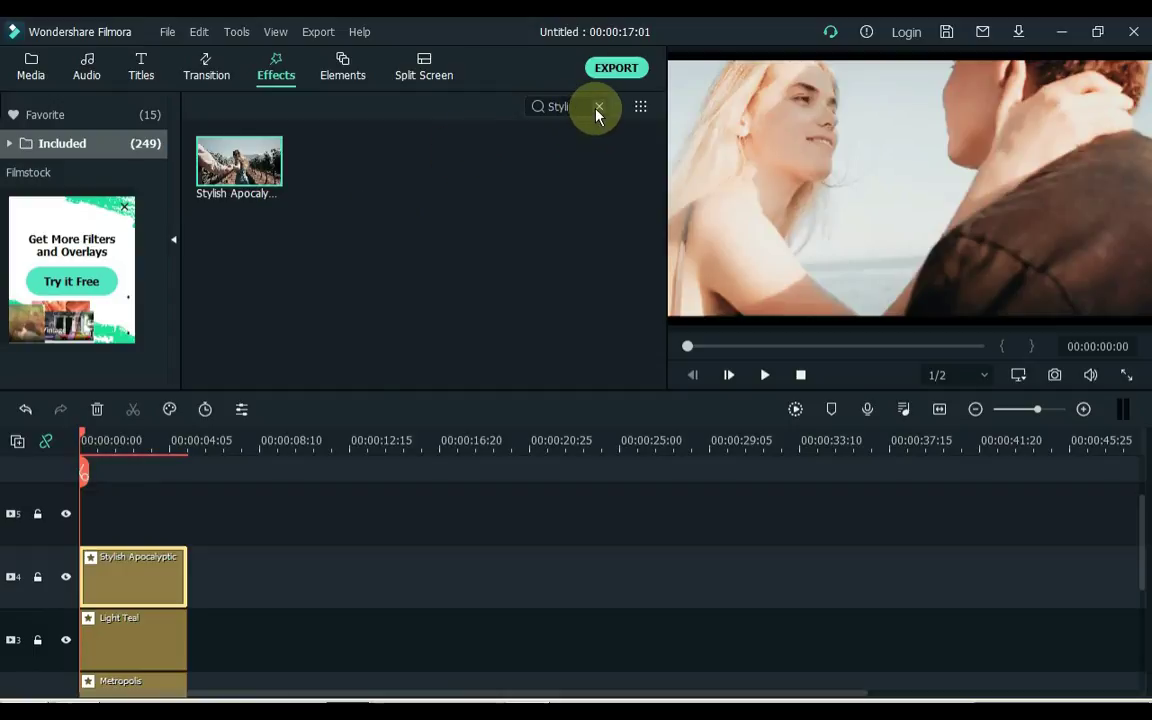
Search effects for 'Period Piece' and place it on track 5 at the timeline start.
{"action": "left_click", "coordinate": [597, 107]}
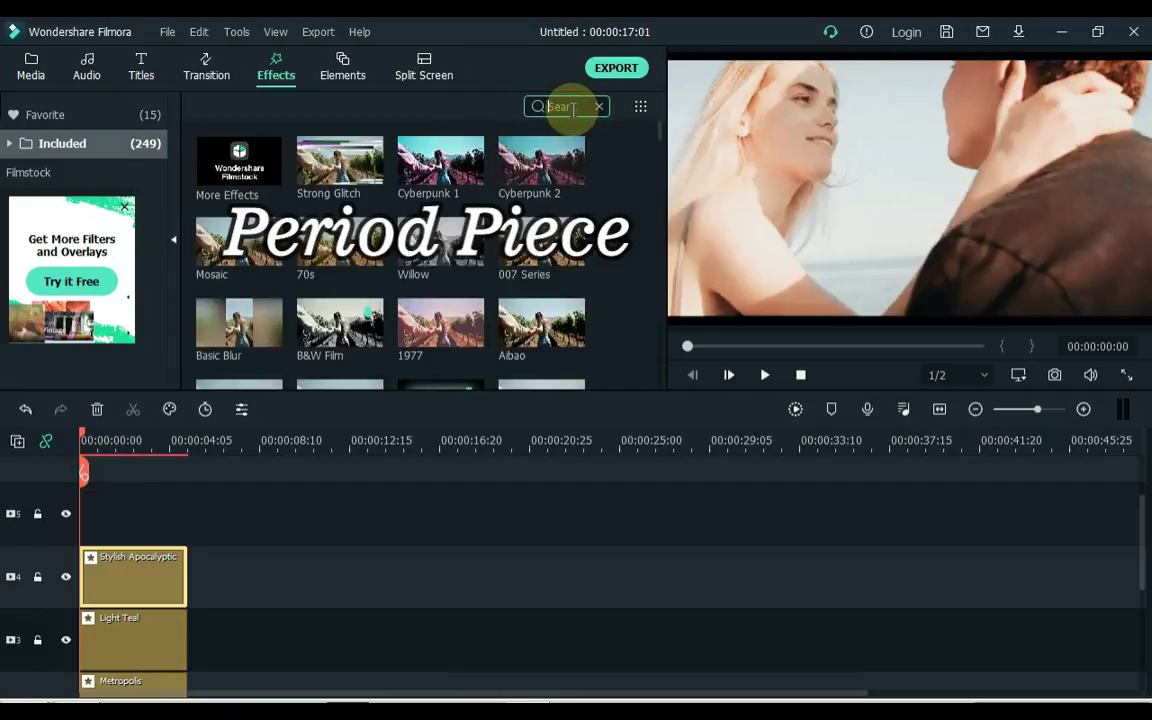
{"action": "type", "text": "Period P"}
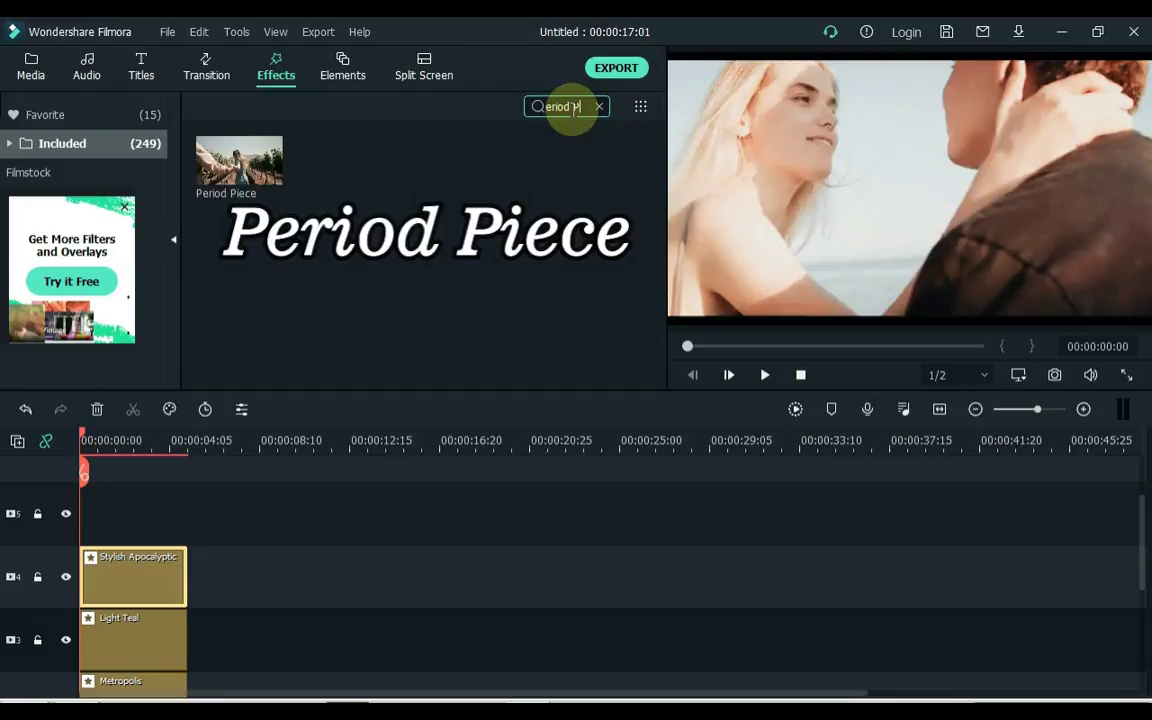
{"action": "type", "text": "iece"}
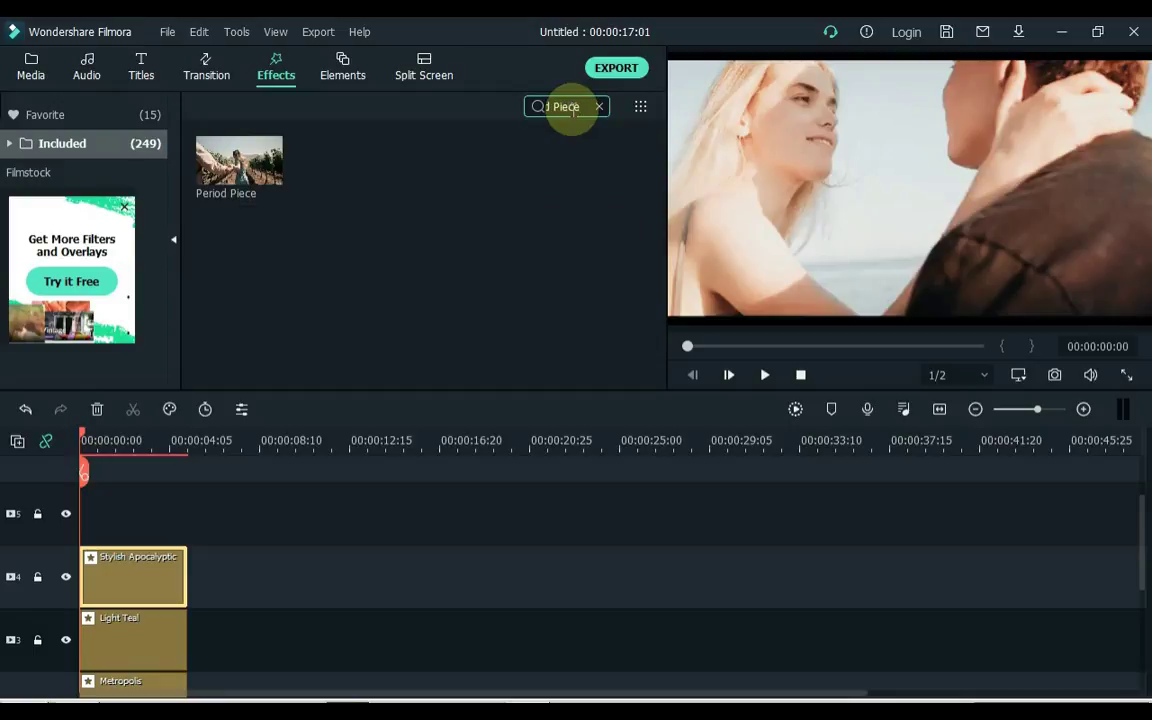
{"action": "left_click_drag", "start_coordinate": [245, 165], "coordinate": [95, 513]}
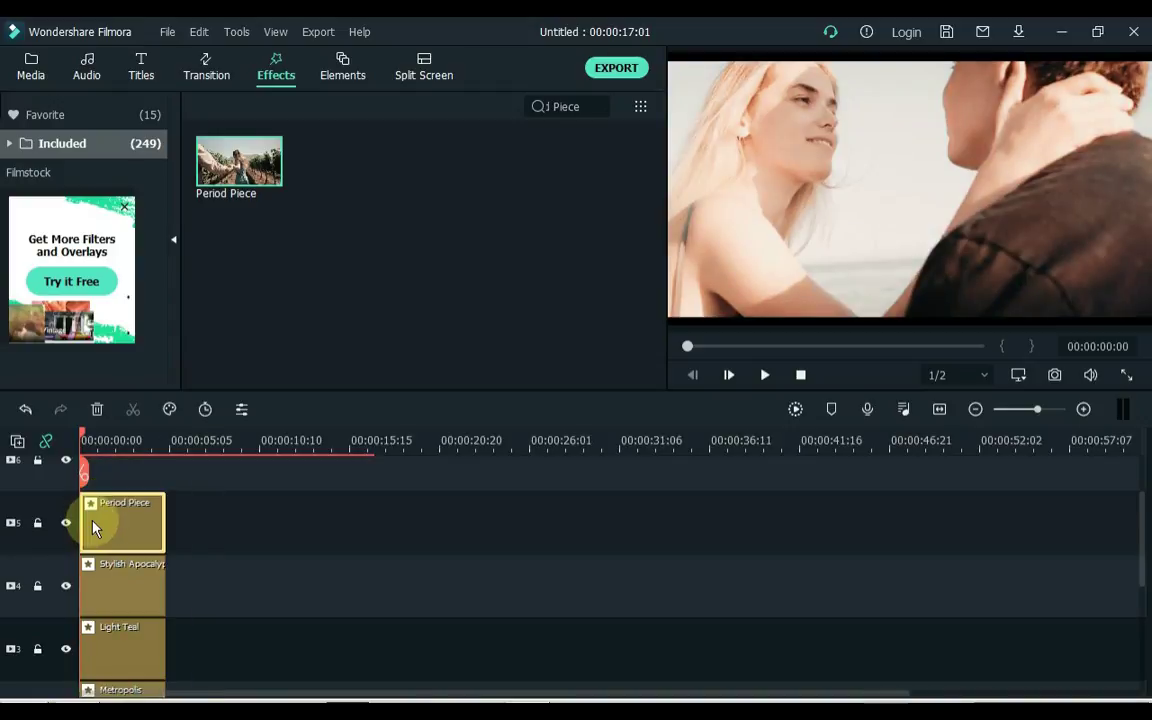
{"action": "scroll", "coordinate": [198, 550], "scroll_direction": "down", "scroll_amount": 2}
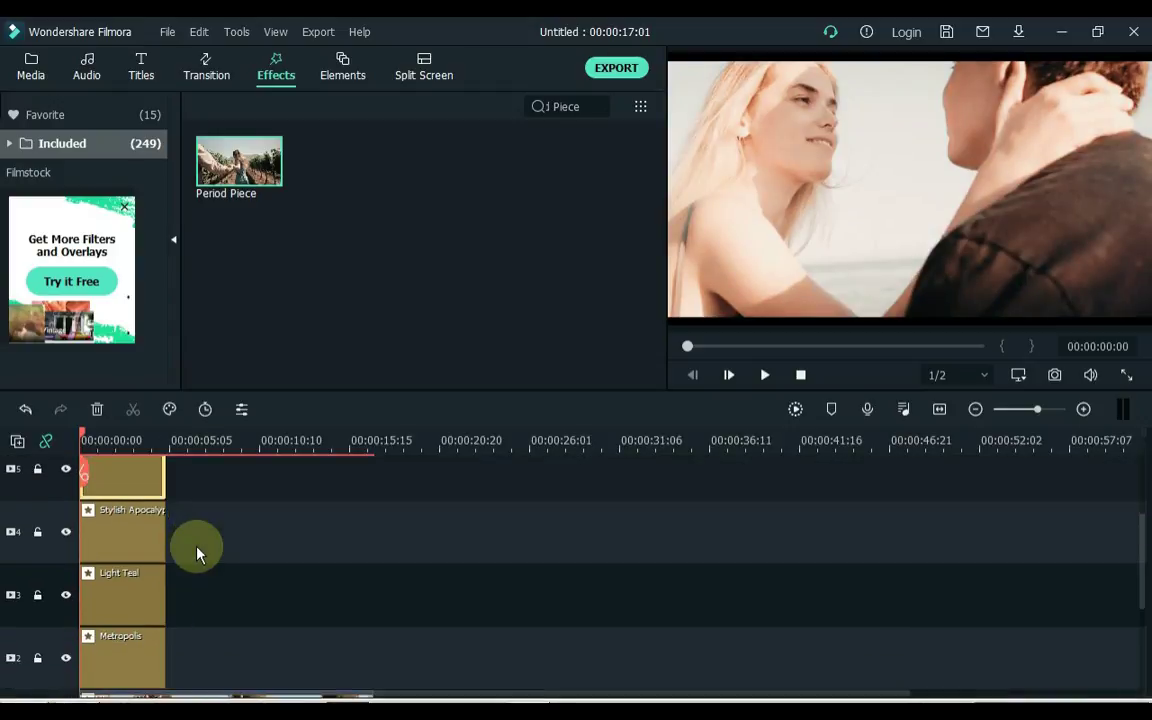
{"action": "scroll", "coordinate": [197, 553], "scroll_direction": "down", "scroll_amount": 2}
{"action": "scroll", "coordinate": [198, 553], "scroll_direction": "up", "scroll_amount": 2}
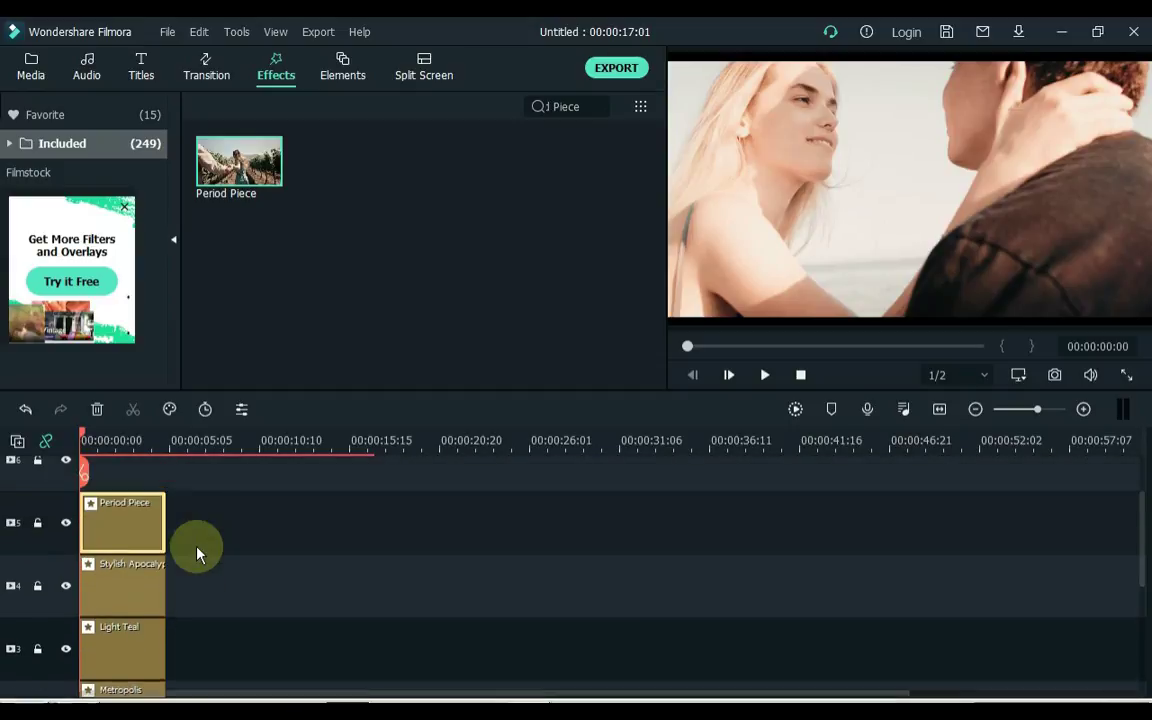
Select the four effect clips and extend them to the end of the beach clip.
{"action": "left_click_drag", "start_coordinate": [195, 518], "coordinate": [370, 565]}
{"action": "scroll", "coordinate": [140, 568], "scroll_direction": "up", "scroll_amount": 1}
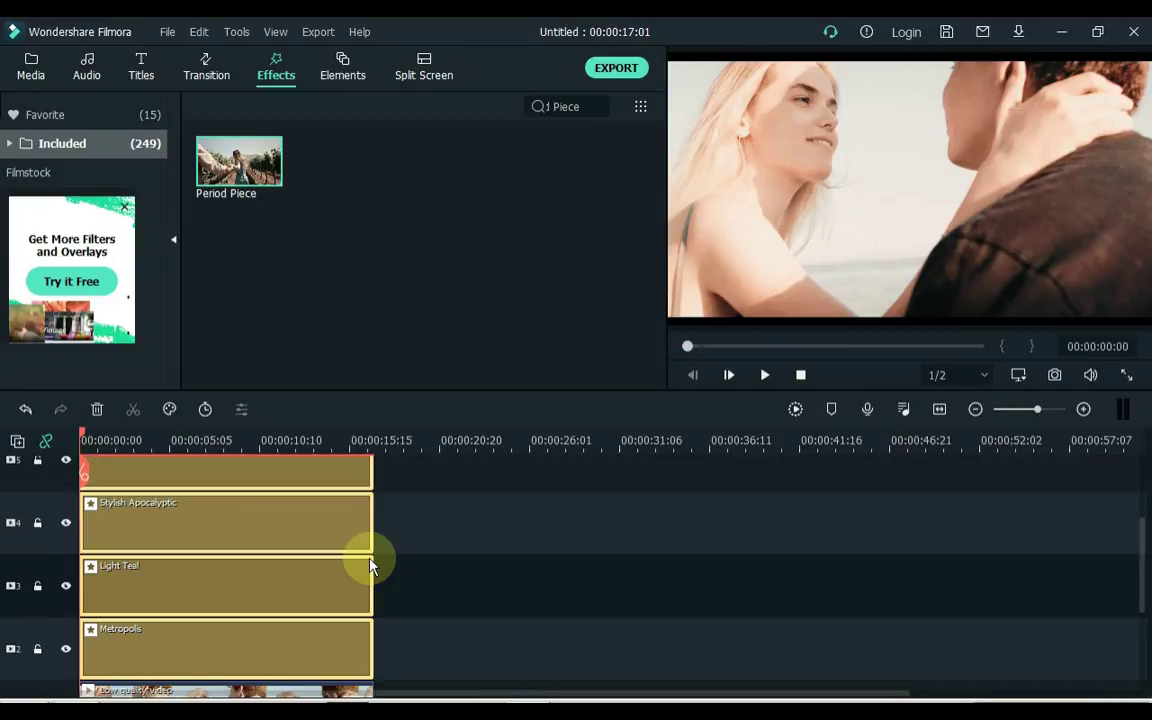
{"action": "scroll", "coordinate": [371, 556], "scroll_direction": "up", "scroll_amount": 1}
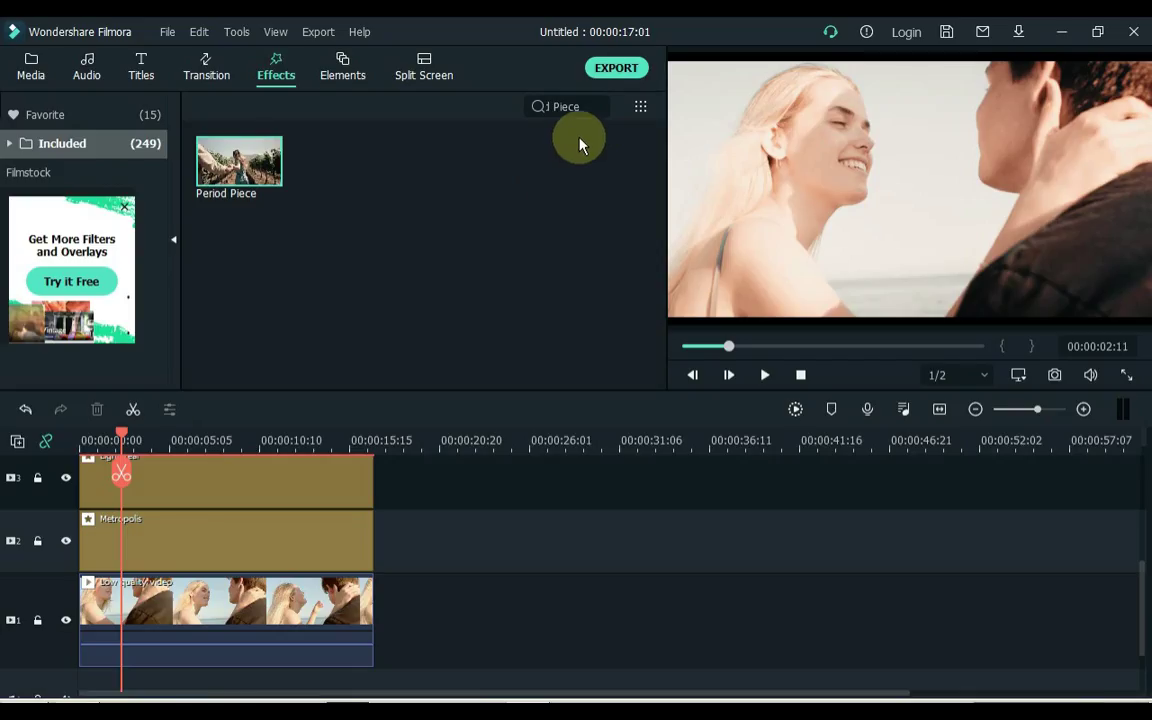
Export the edit as My Video.mp4 in MP4 at Best quality, 1920x1080, 30 fps.
{"action": "left_click", "coordinate": [617, 69]}
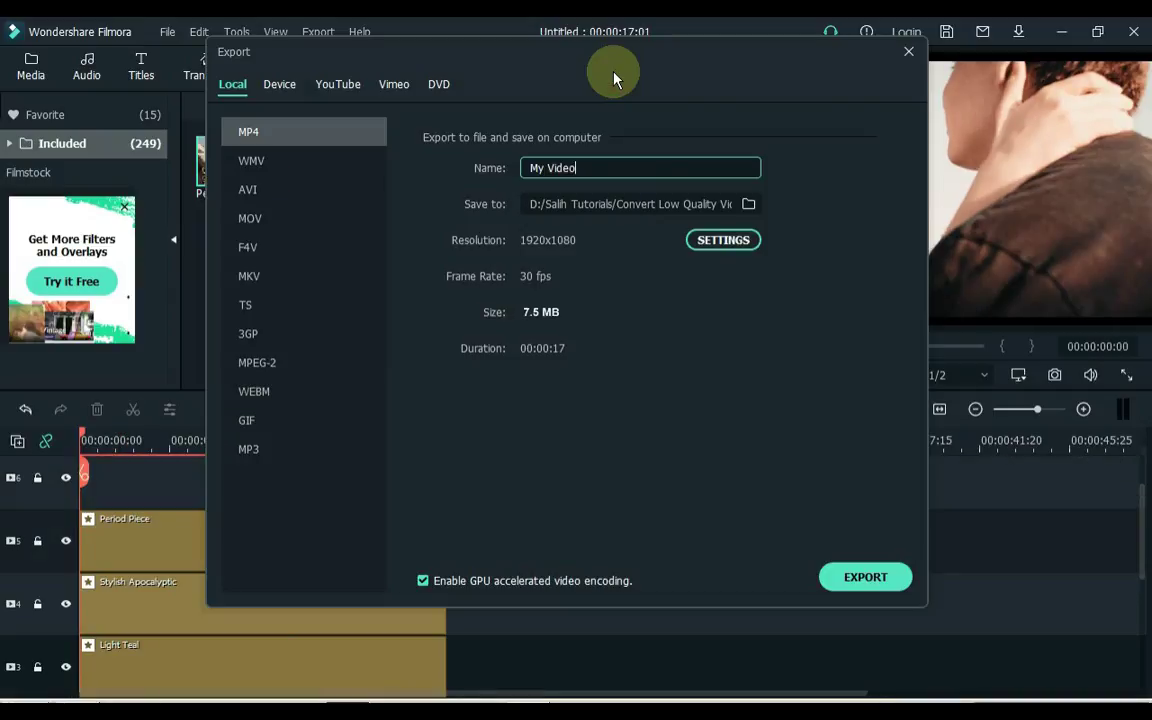
{"action": "left_click", "coordinate": [718, 240]}
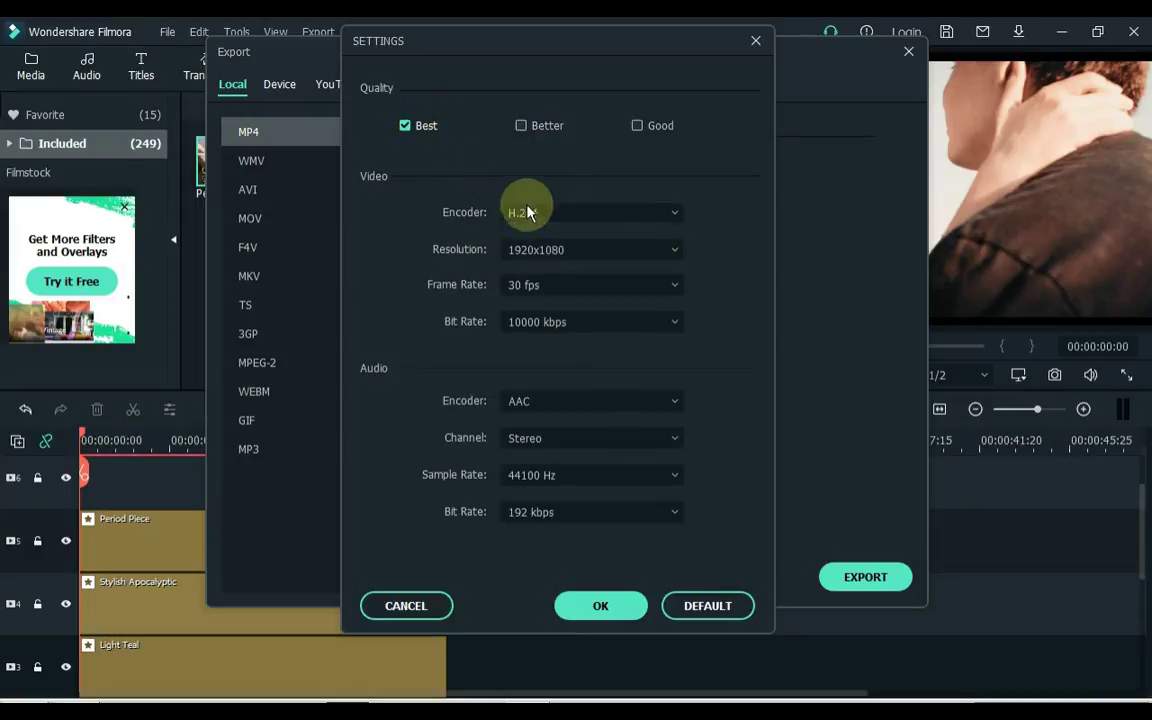
{"action": "left_click", "coordinate": [540, 250]}
{"action": "left_click", "coordinate": [540, 250]}
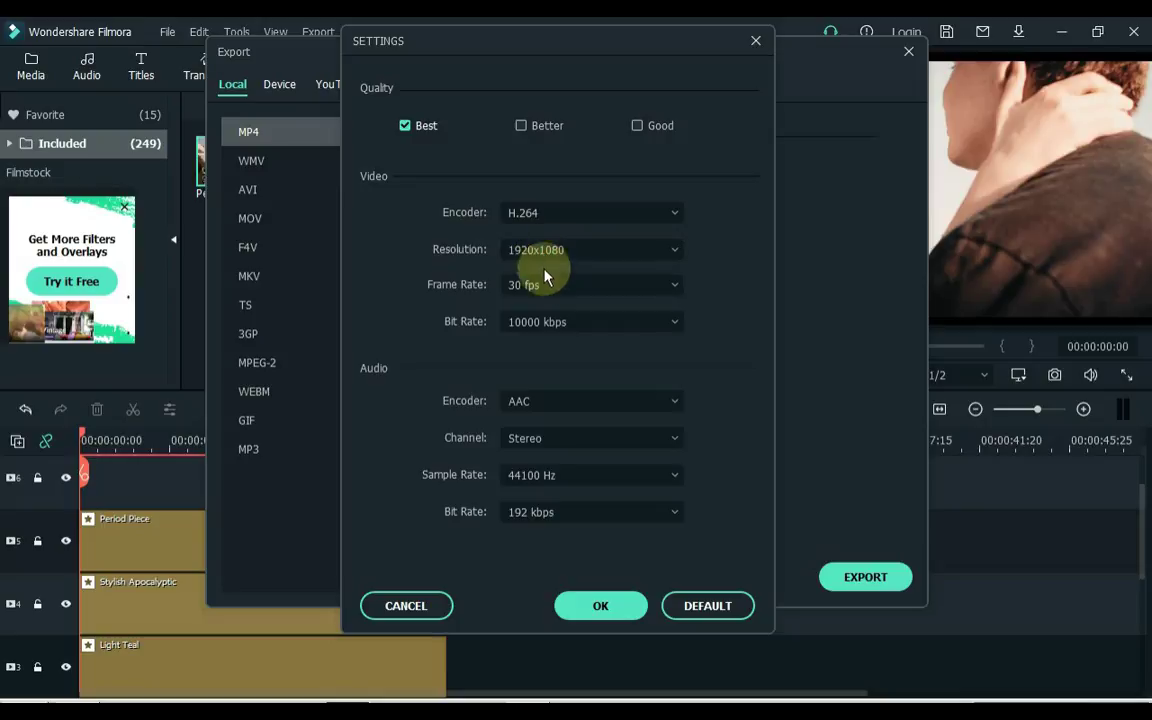
{"action": "left_click", "coordinate": [590, 608]}
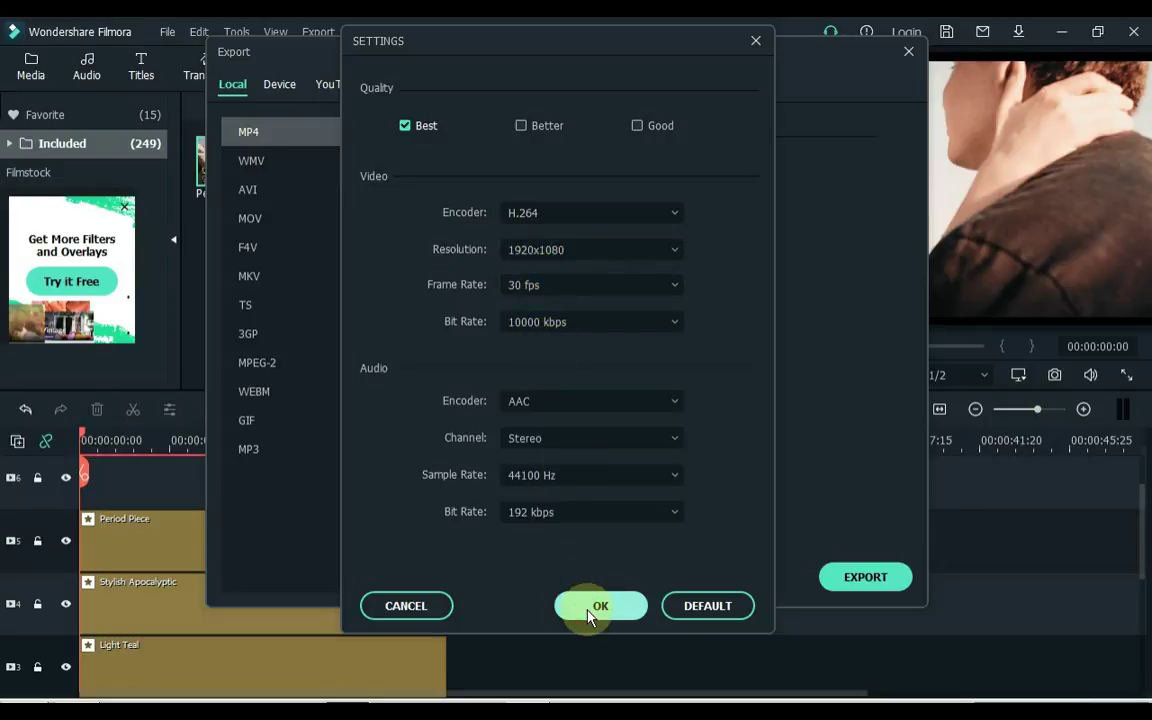
{"action": "left_click", "coordinate": [862, 578]}
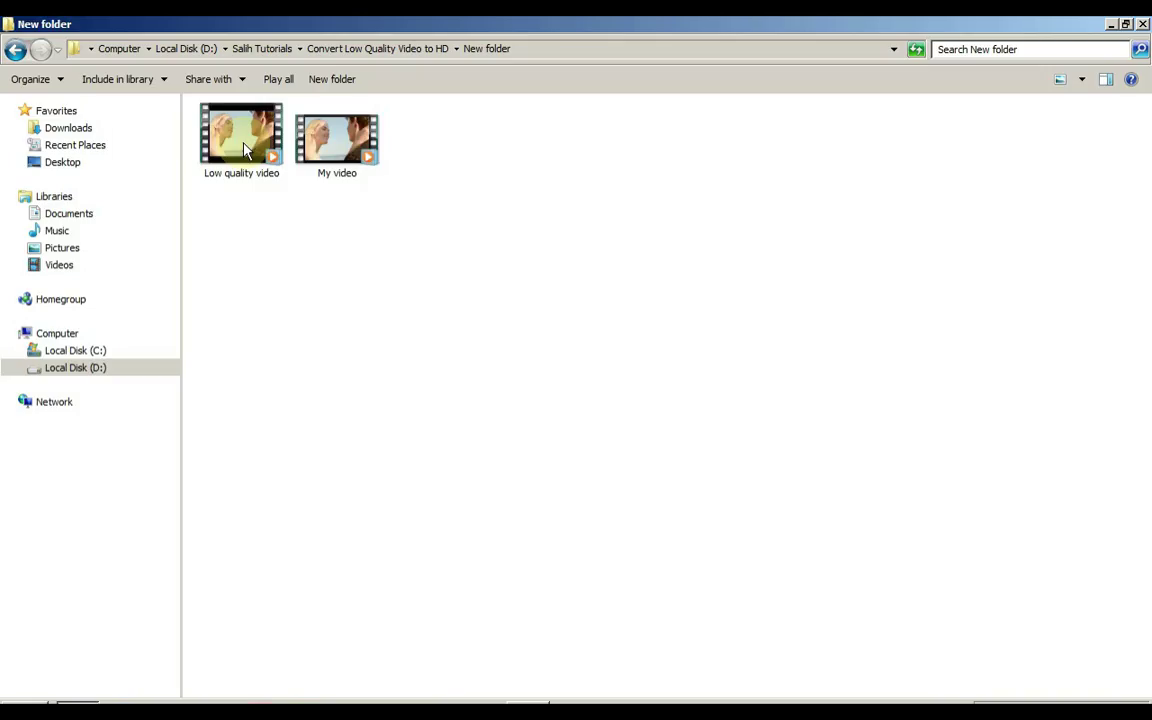
{"action": "left_click", "coordinate": [238, 140]}
{"action": "right_click", "coordinate": [244, 148]}
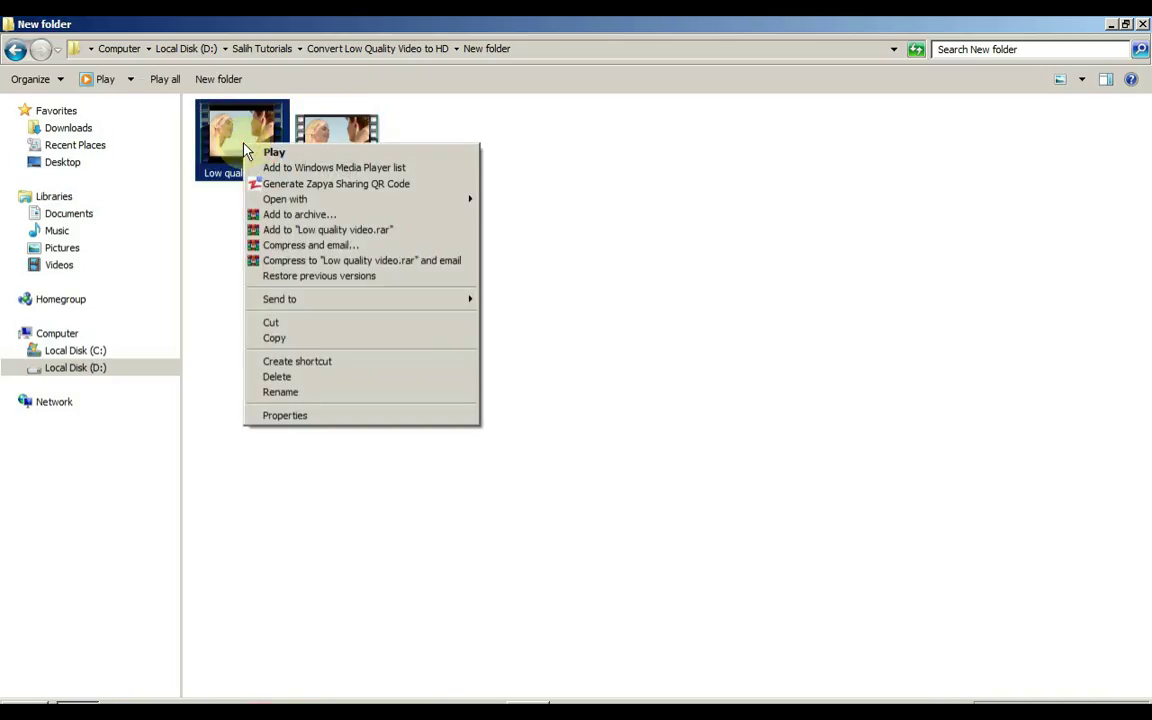
{"action": "left_click", "coordinate": [290, 415]}
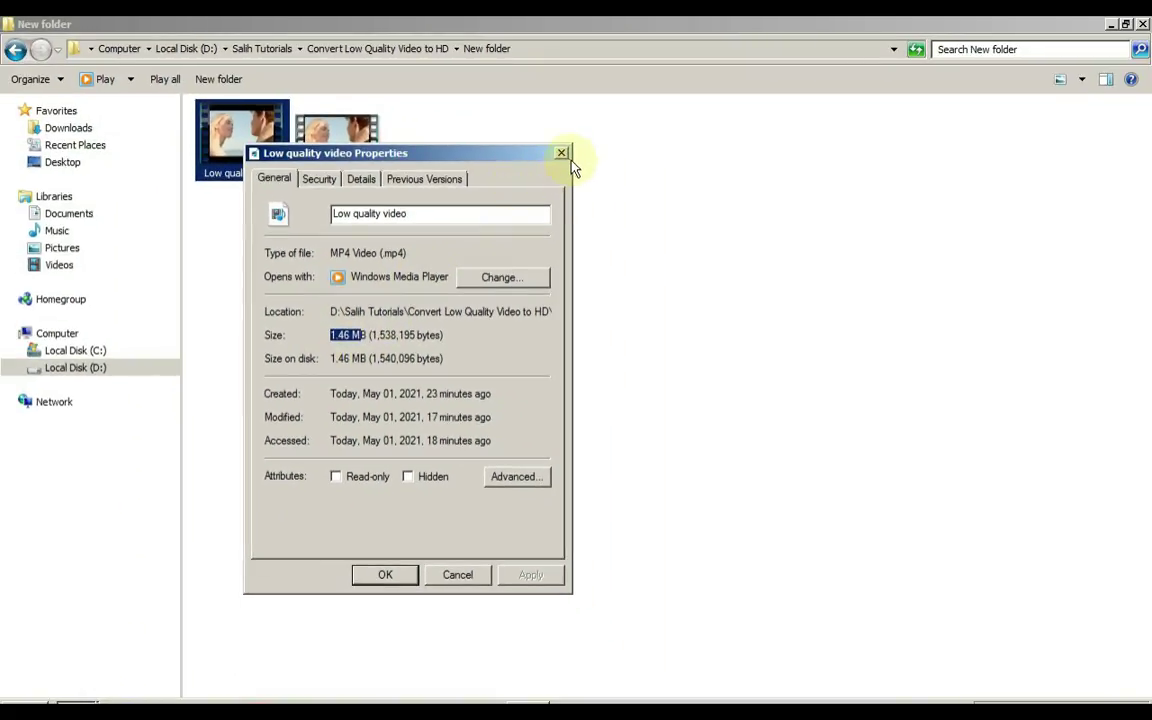
{"action": "left_click", "coordinate": [561, 154]}
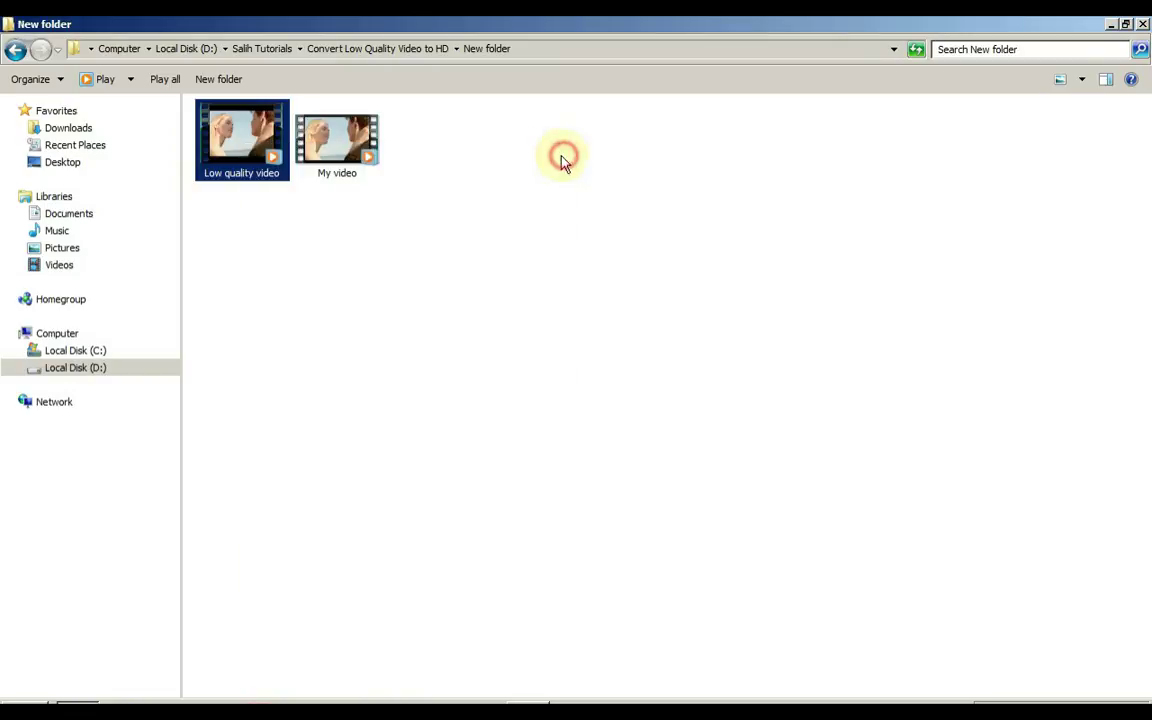
{"action": "right_click", "coordinate": [359, 145]}
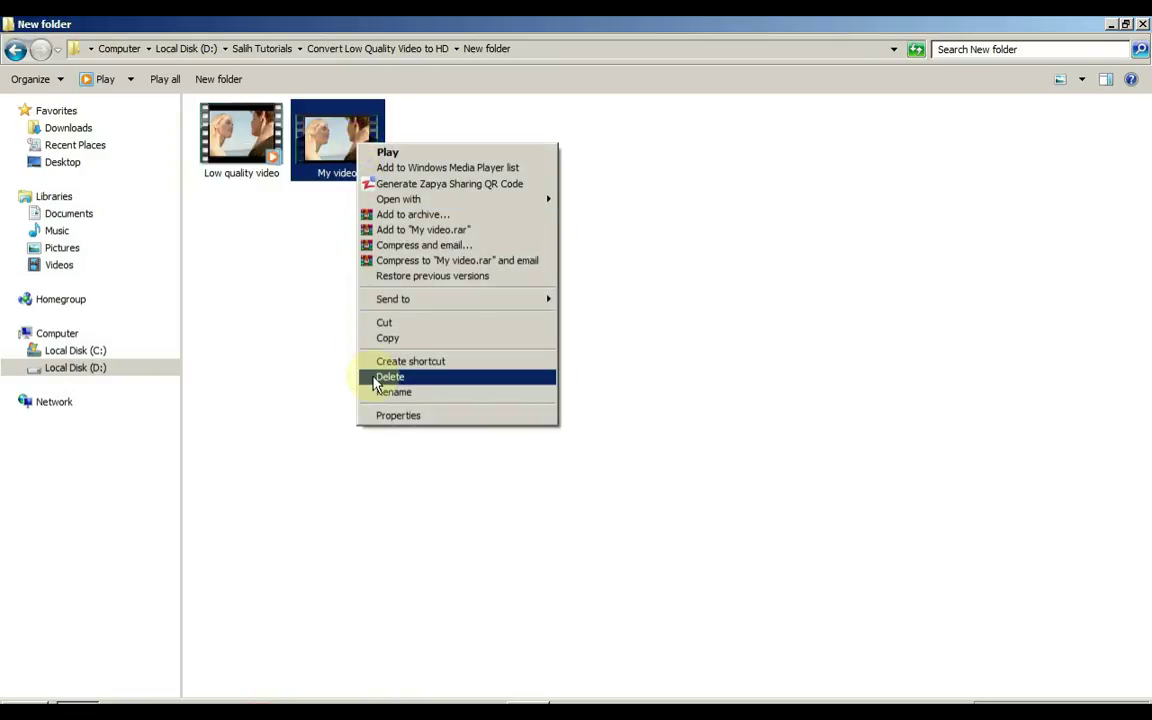
{"action": "left_click", "coordinate": [390, 415]}
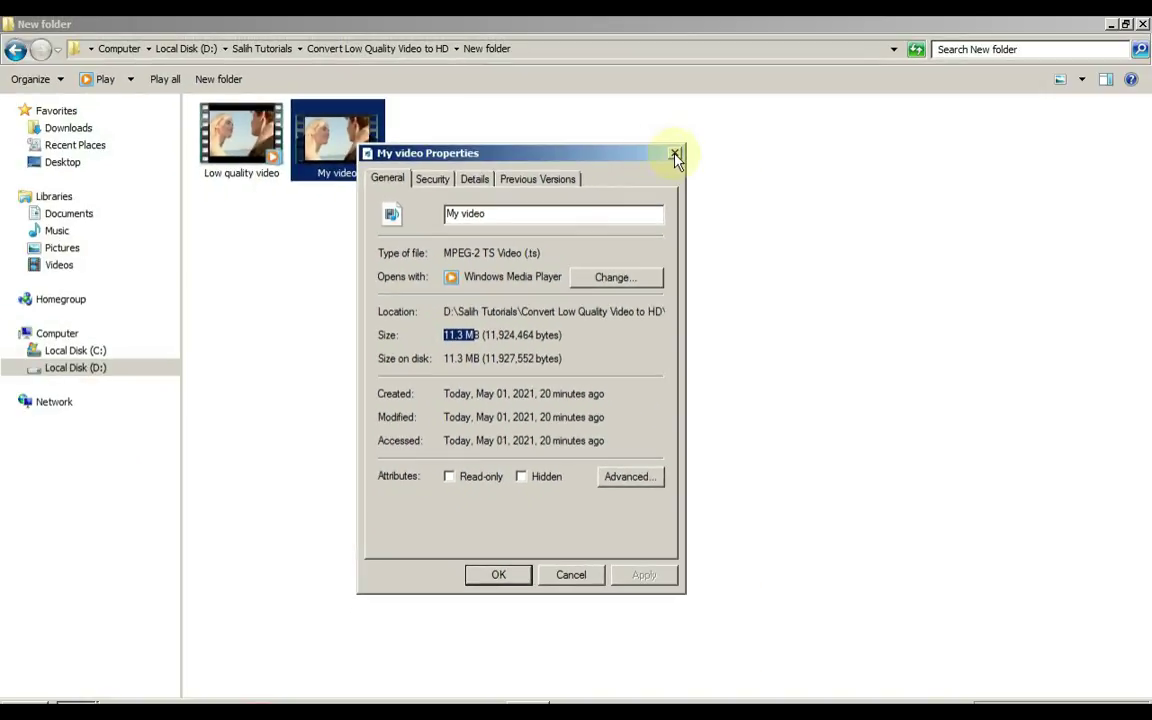
{"action": "left_click", "coordinate": [676, 155]}
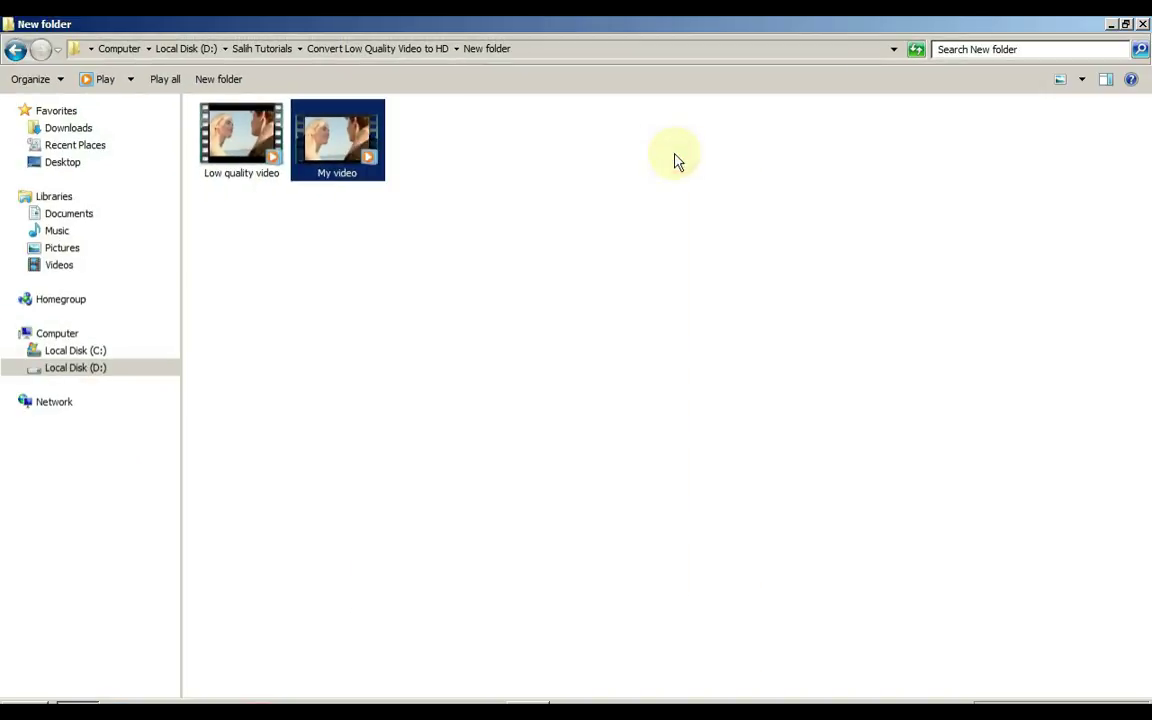
Open the original Low quality video from Explorer in Windows Media Player.
{"action": "left_click", "coordinate": [240, 232]}
{"action": "double_click", "coordinate": [233, 148]}
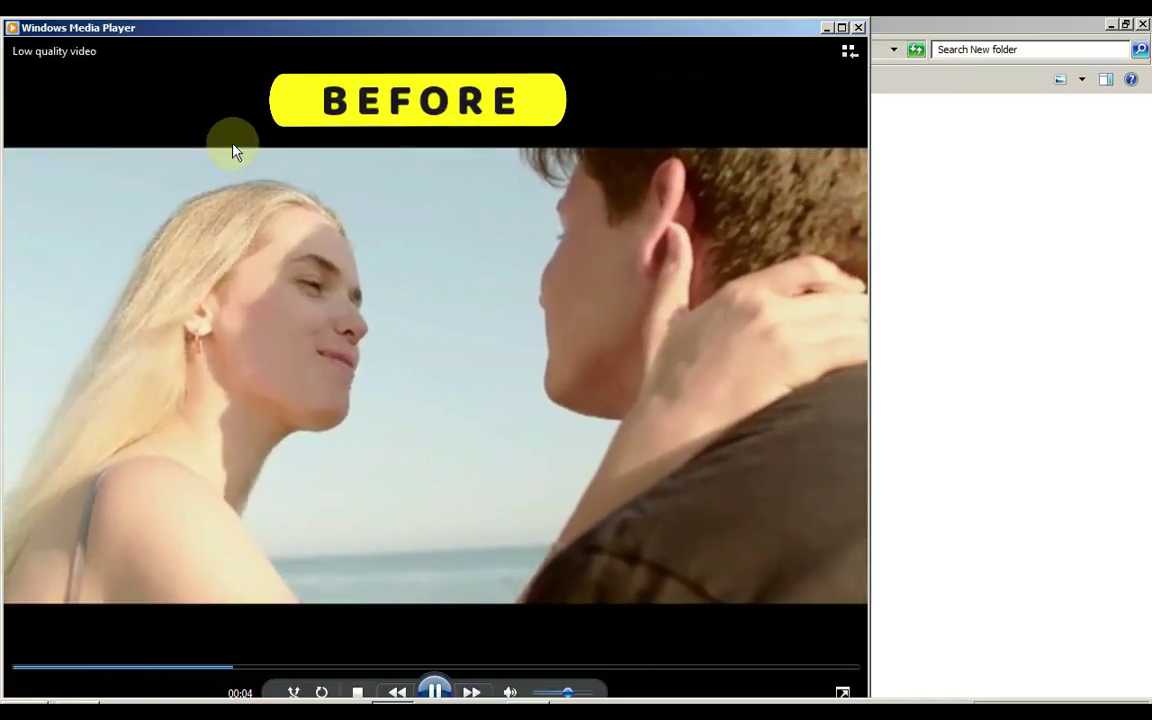
Close Windows Media Player and select the exported 'My video' file in the New folder.
{"action": "left_click", "coordinate": [858, 29]}
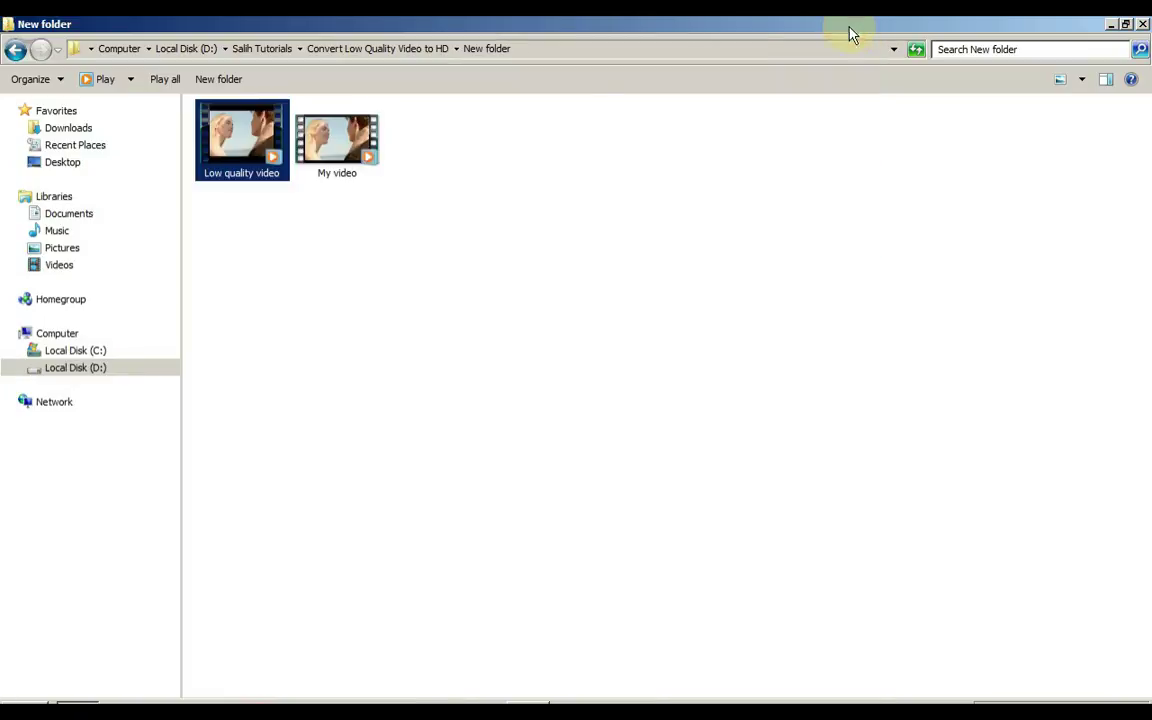
{"action": "left_click", "coordinate": [337, 155]}
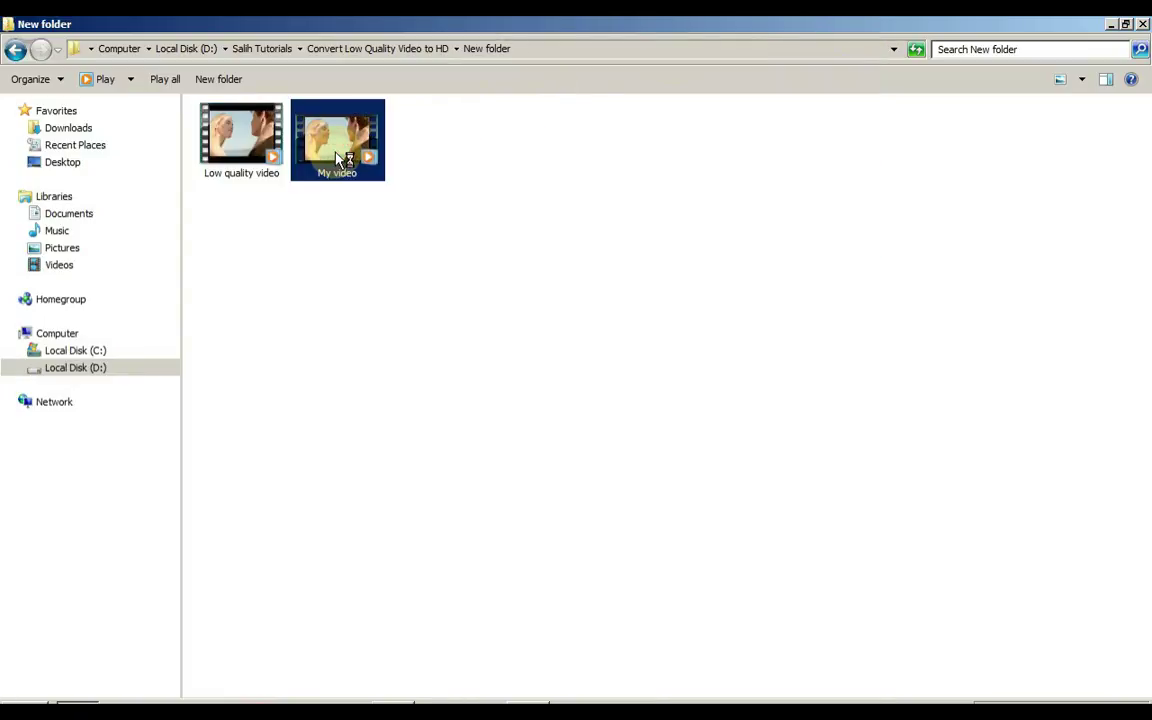